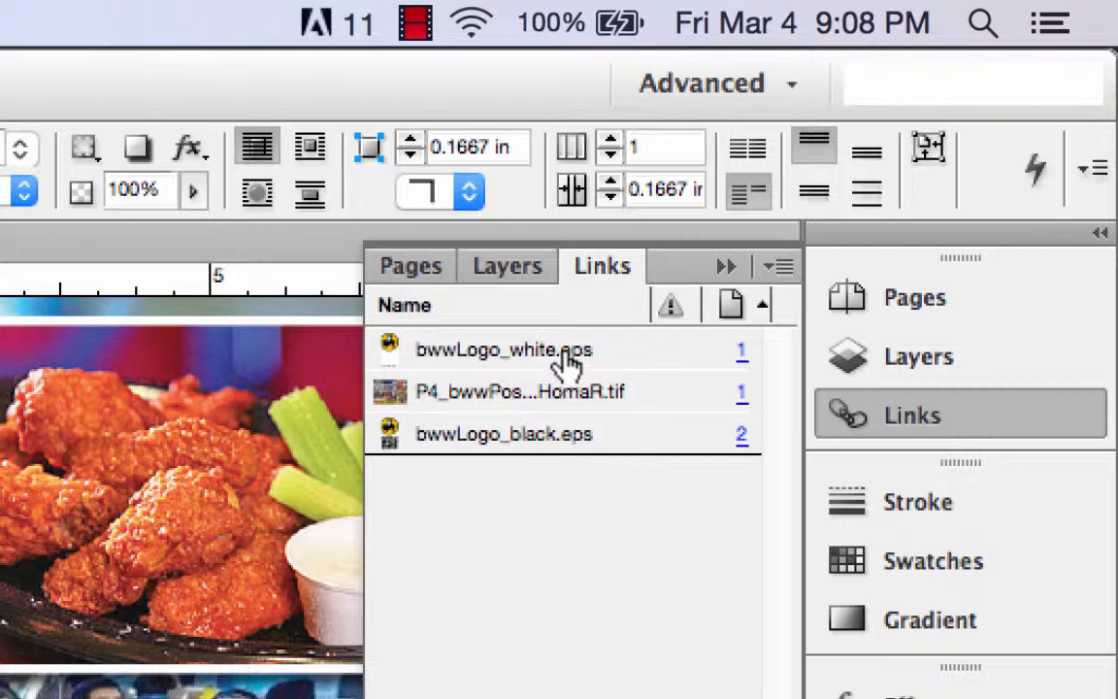
Switch to Photoshop and open the recent bwwPostcard PSD from the Sample P4_wwPostcard folder
mouse_move(543, 433)
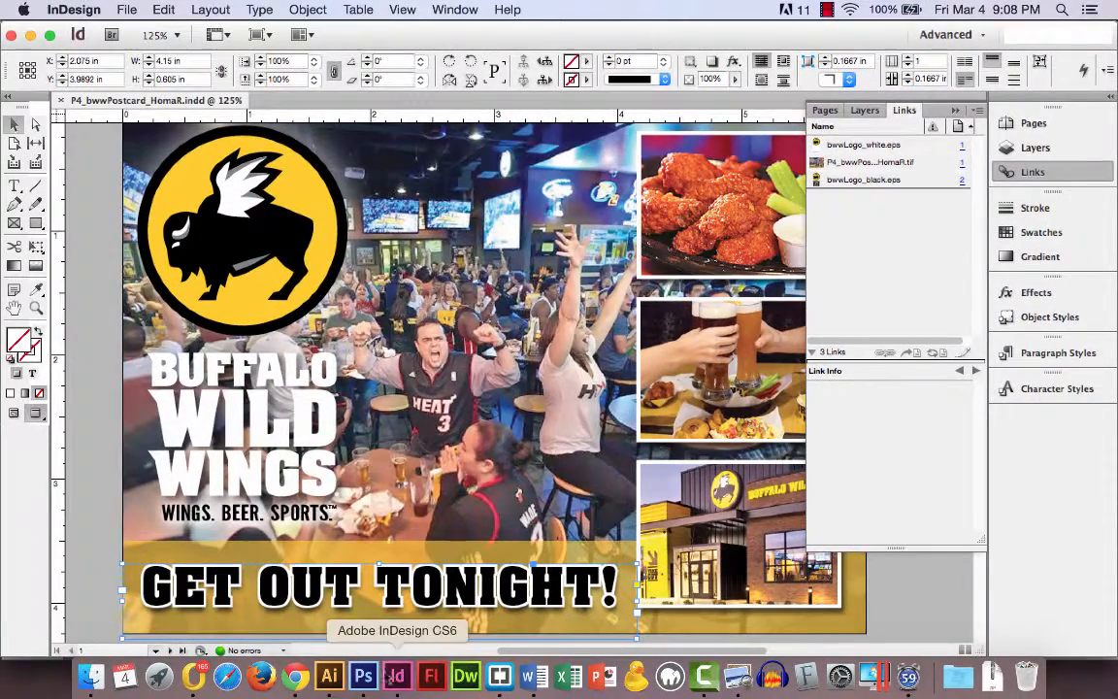
click(362, 677)
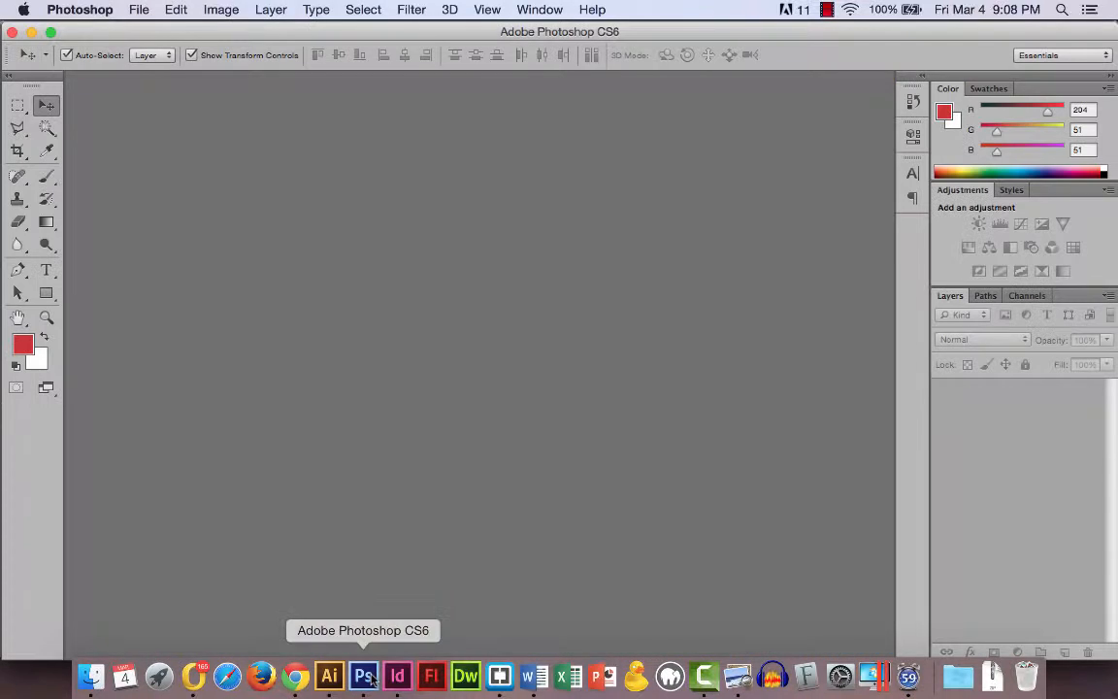
click(139, 10)
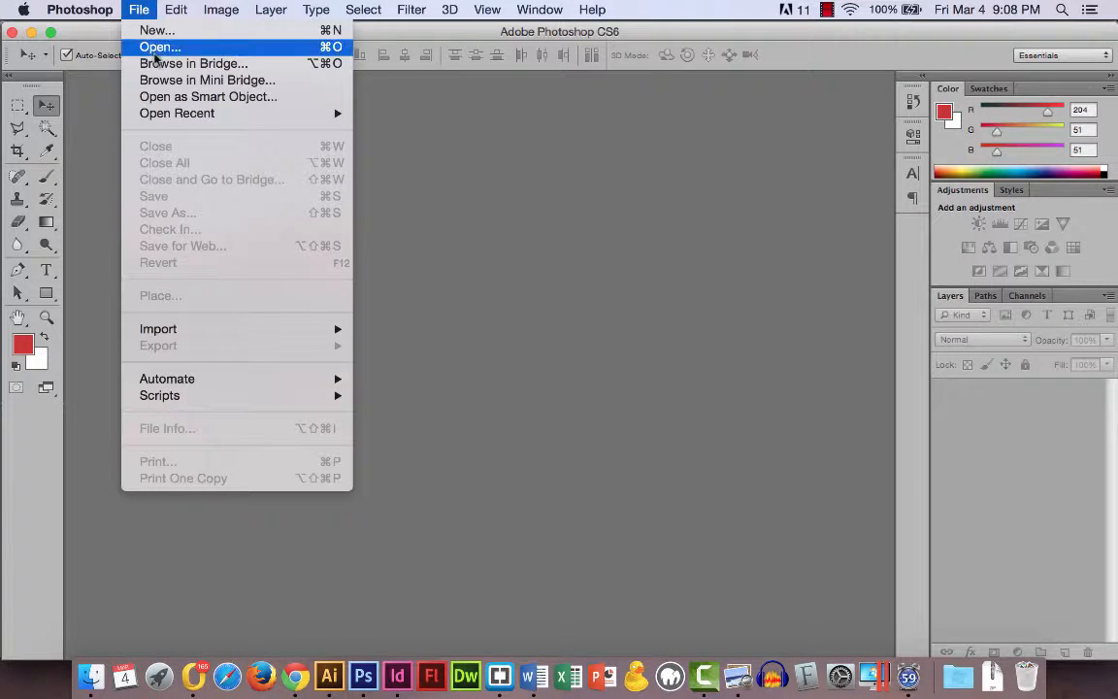
mouse_move(165, 114)
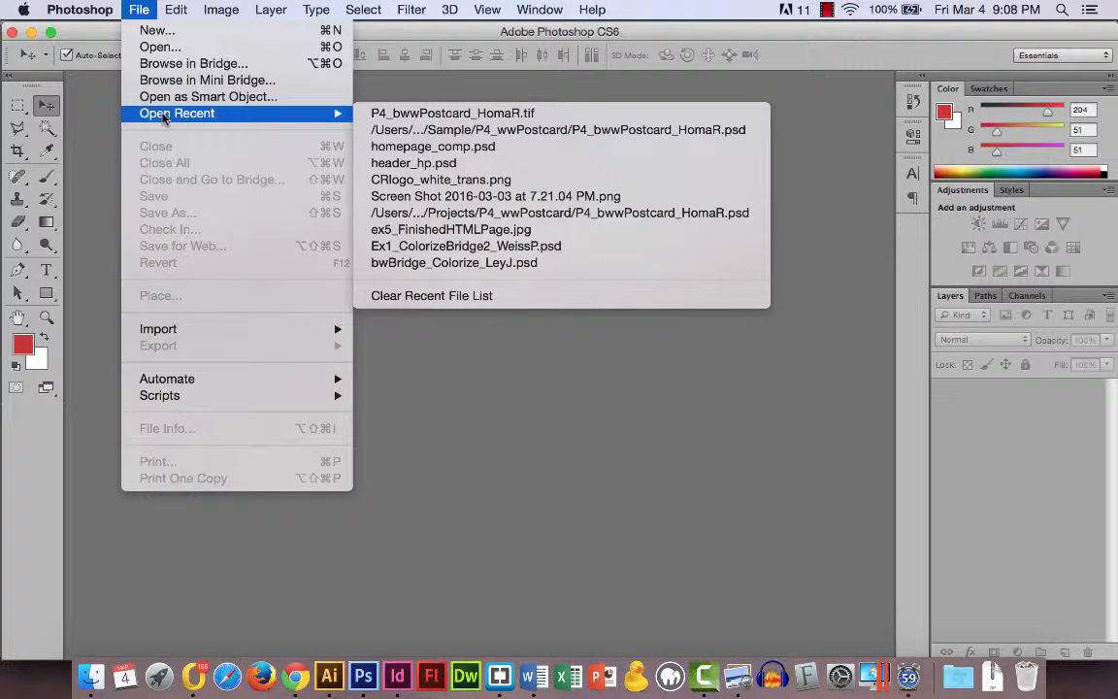
click(462, 130)
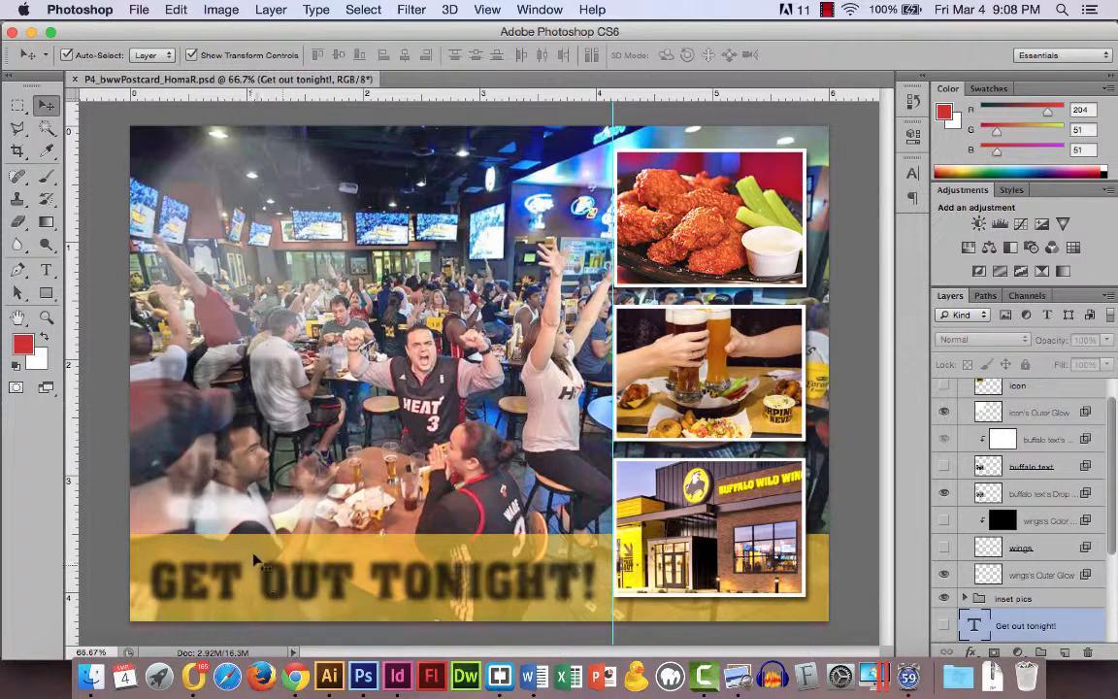
Increase the opacity of the yellow rect layer behind the headline so the band looks more solid
click(249, 545)
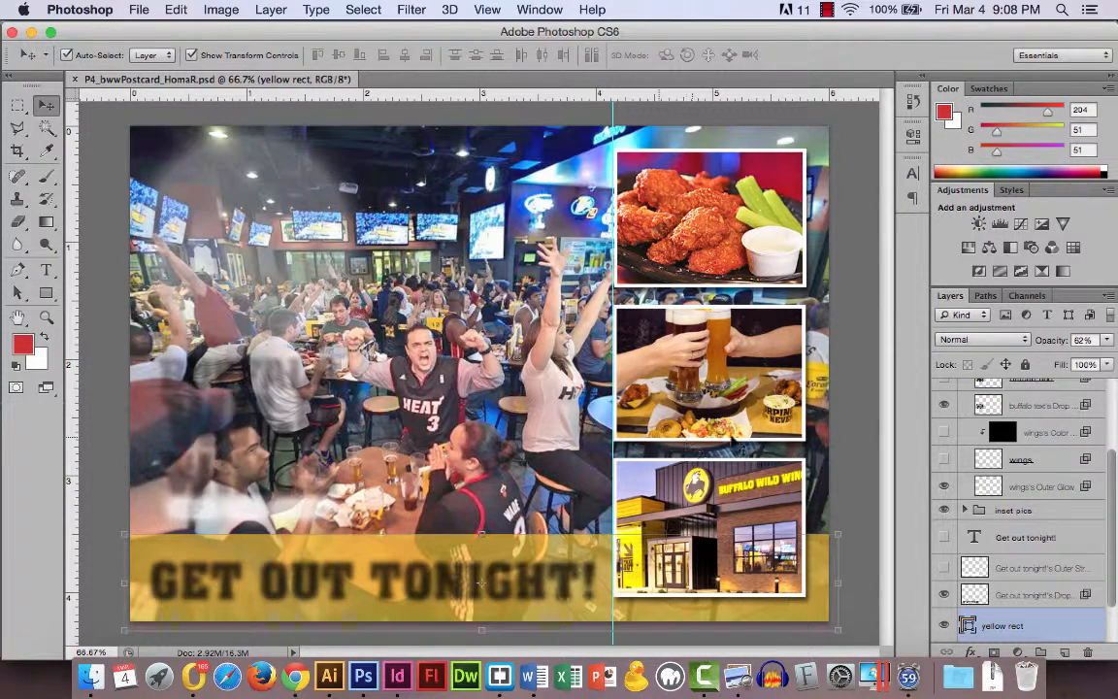
click(1107, 339)
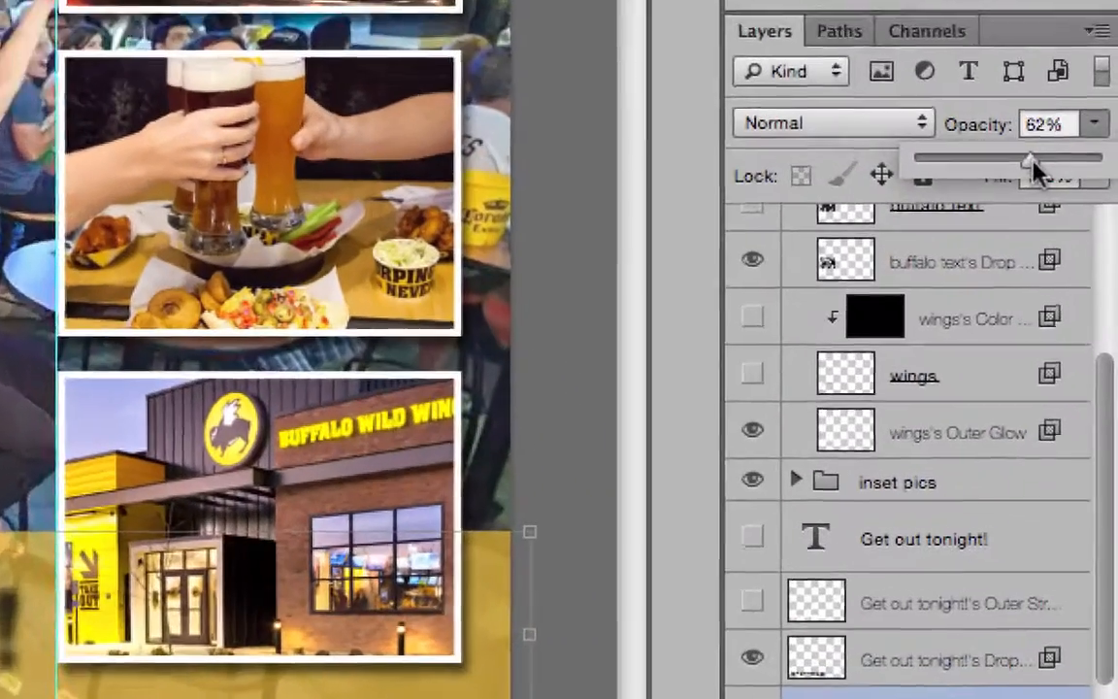
drag(1072, 361, 1086, 360)
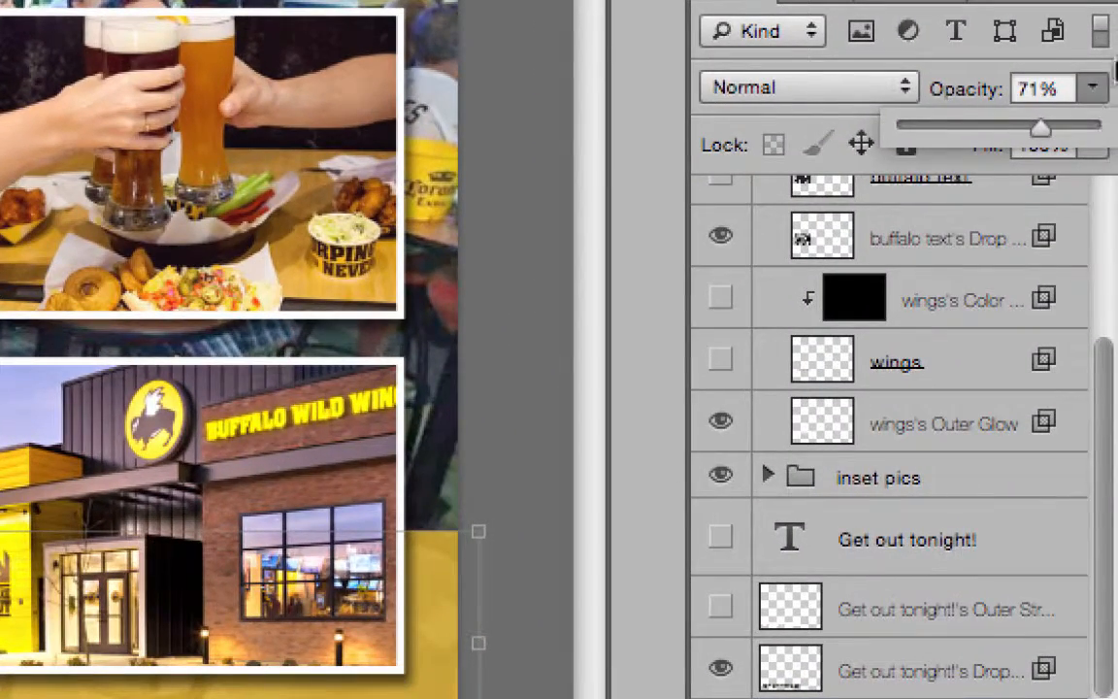
drag(1039, 129, 1049, 129)
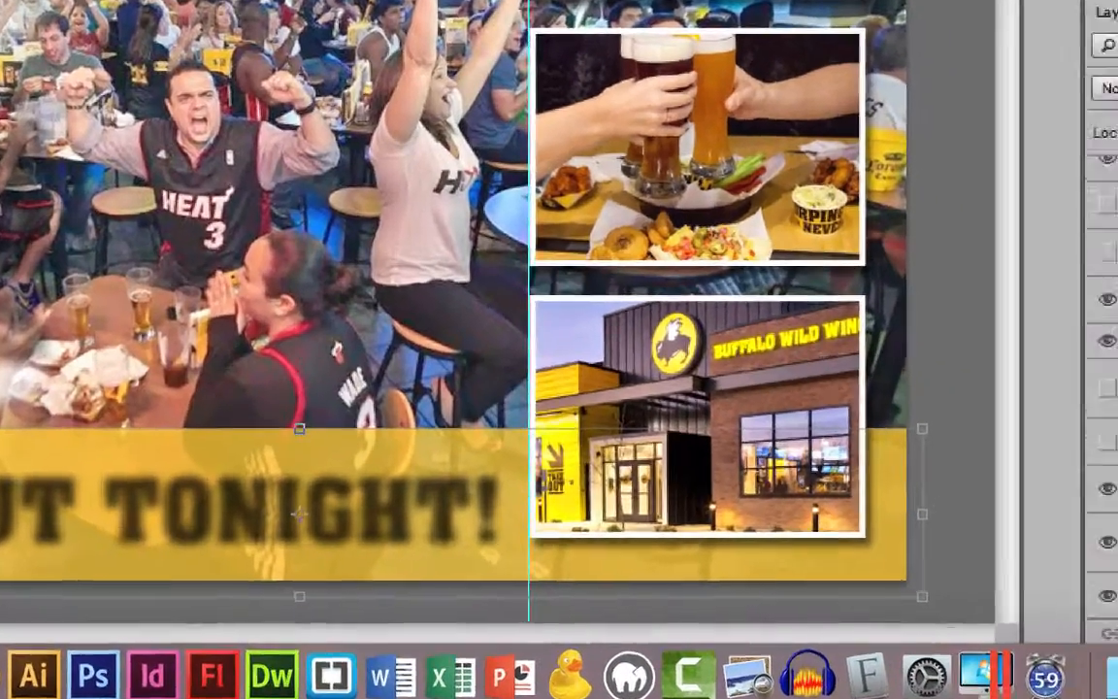
Reduce the Fill of the "Get out tonight!" drop shadow layer
key(alt+bracketright)
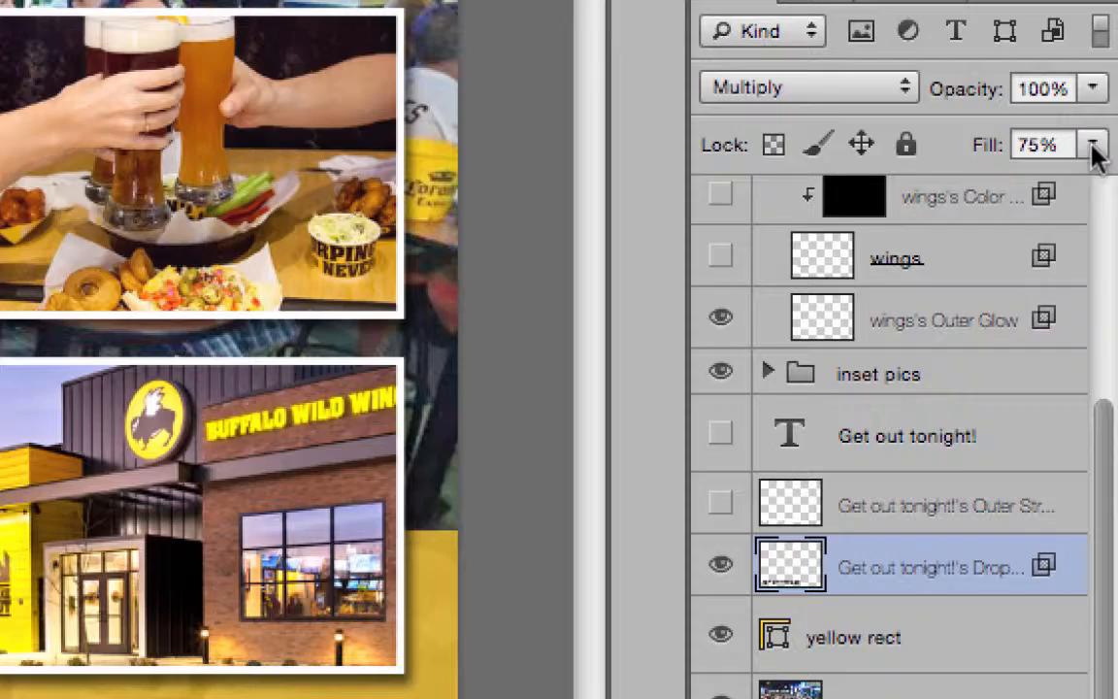
click(1092, 146)
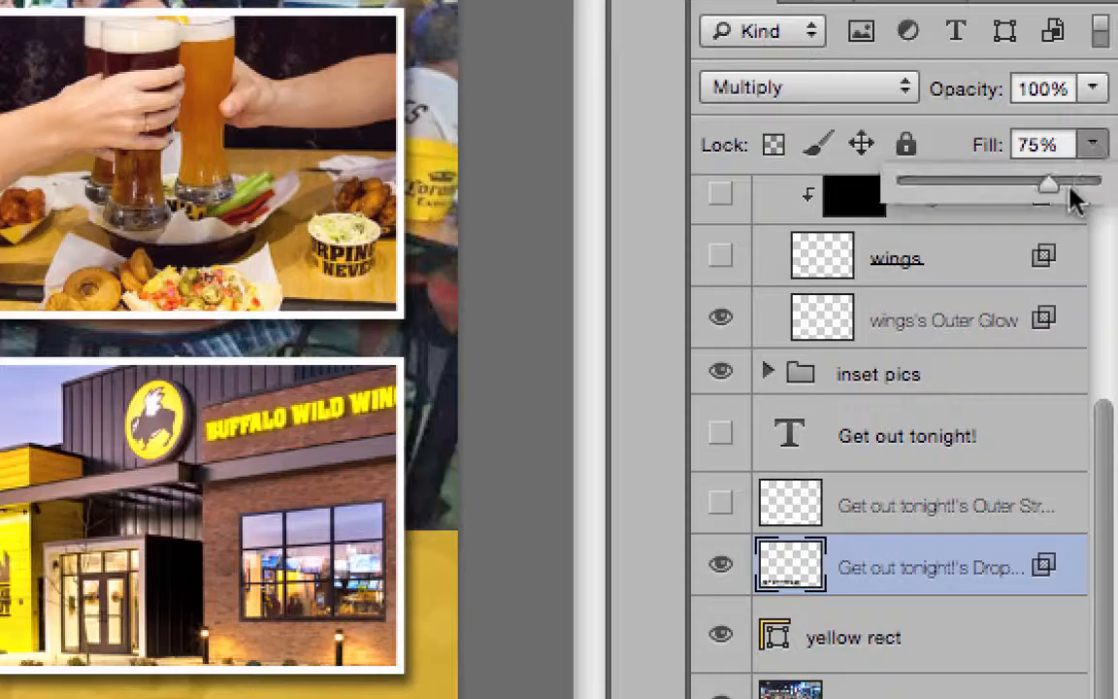
drag(1019, 187, 1015, 190)
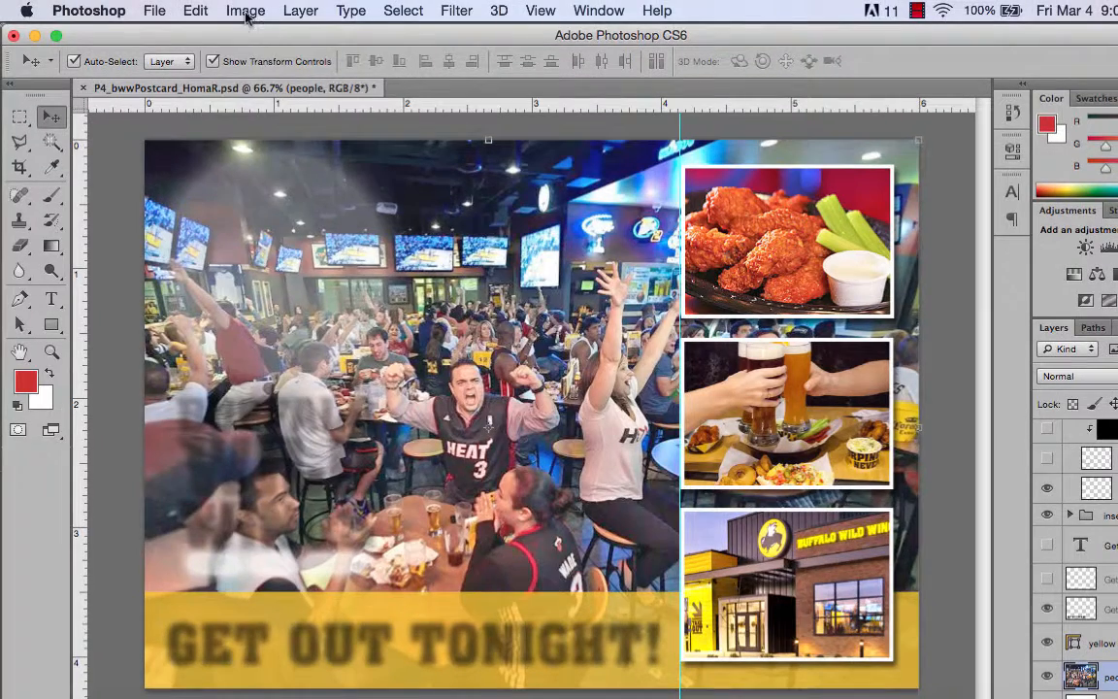
Apply a Photo Filter adjustment to the people layer using Warming Filter (85) at 10% density
click(246, 17)
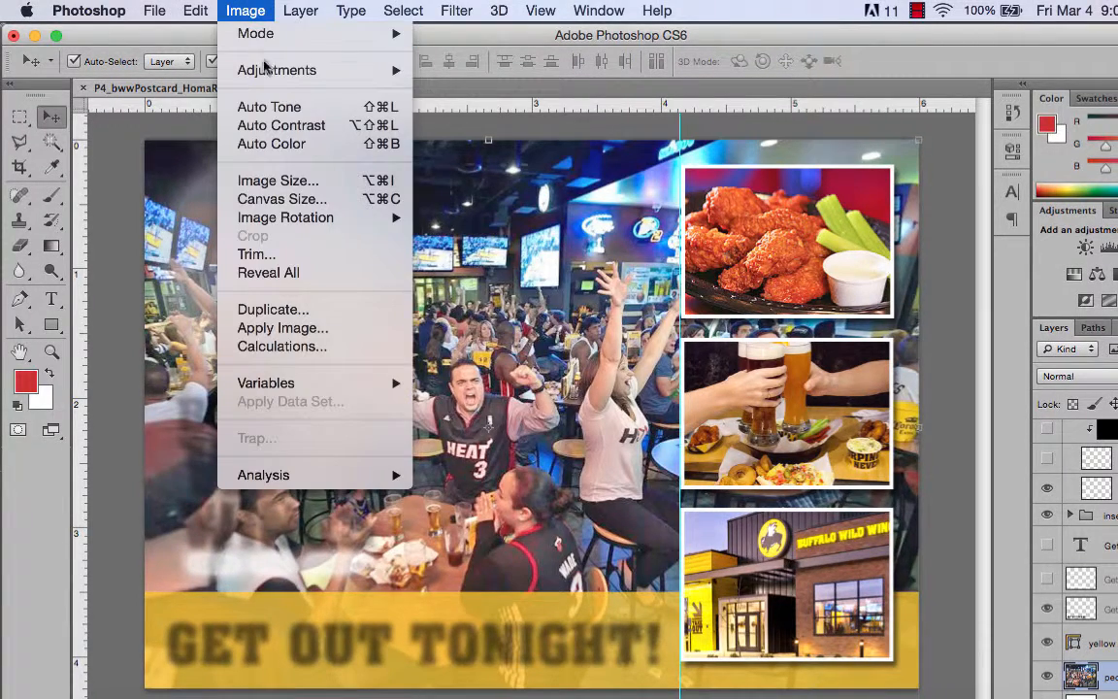
mouse_move(277, 70)
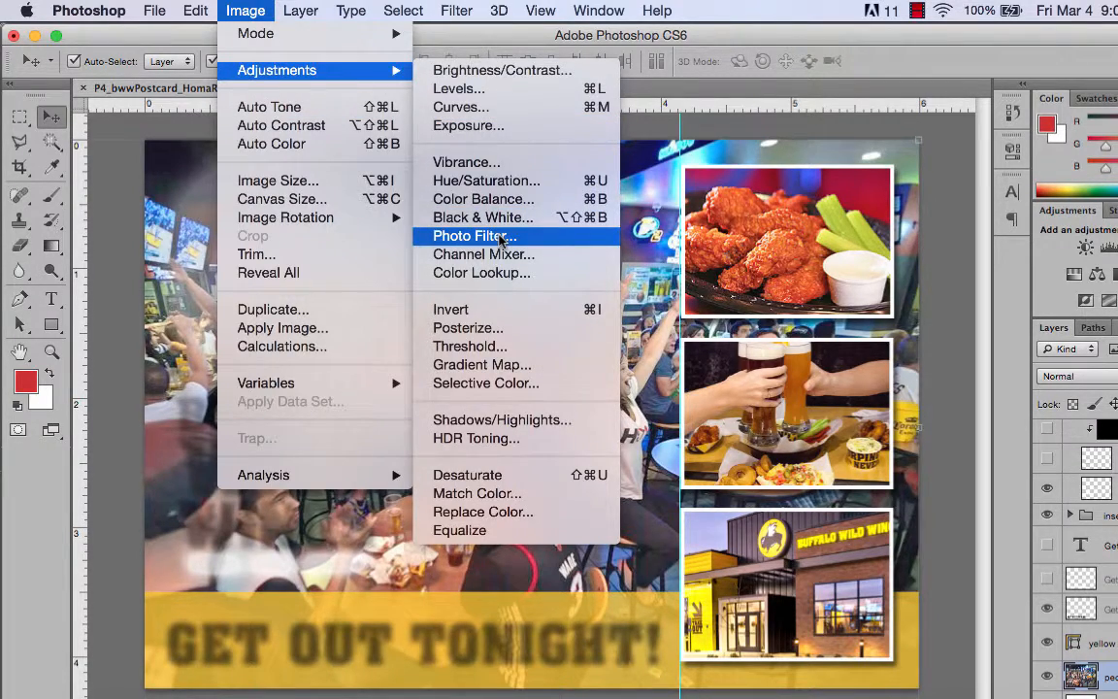
click(474, 236)
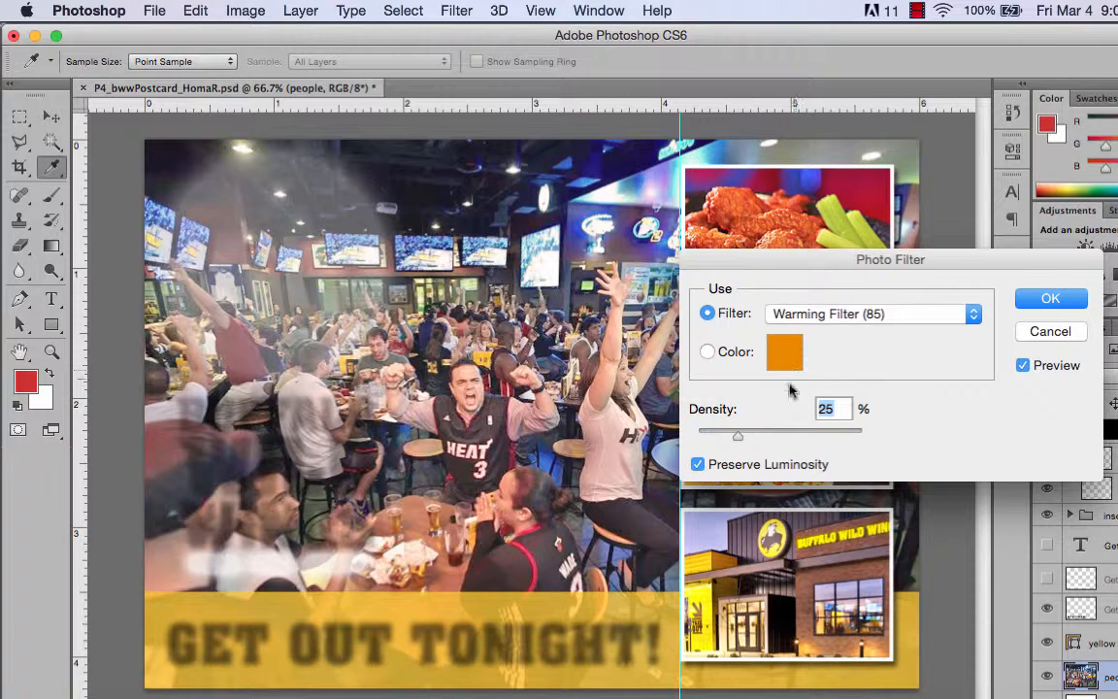
drag(737, 435, 715, 441)
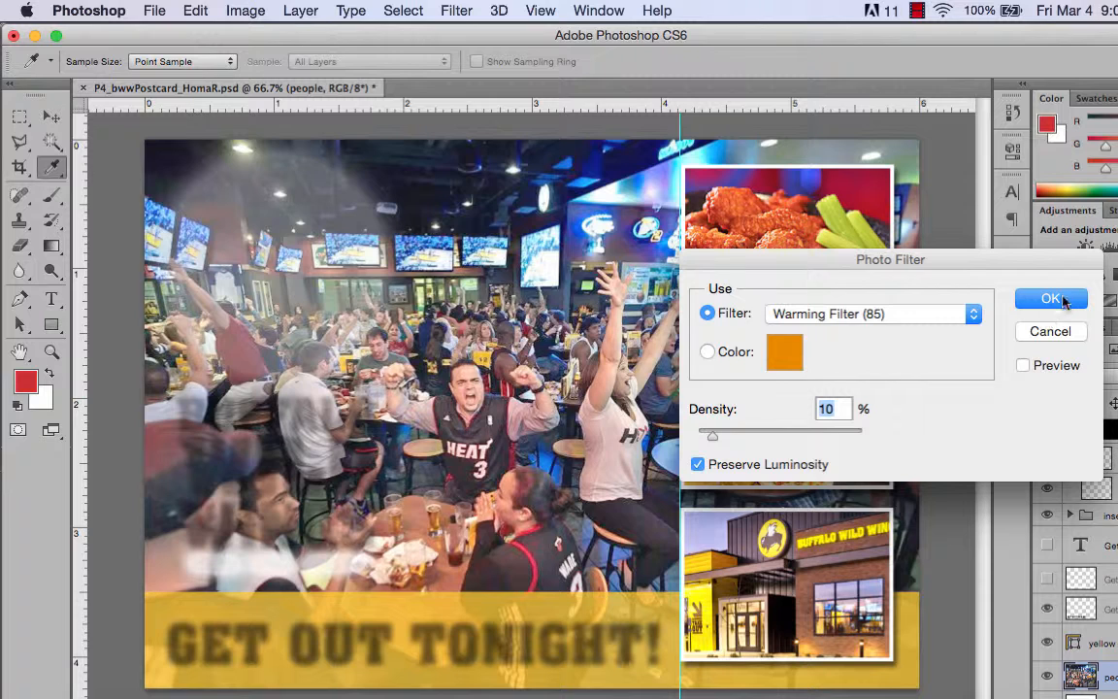
click(1051, 299)
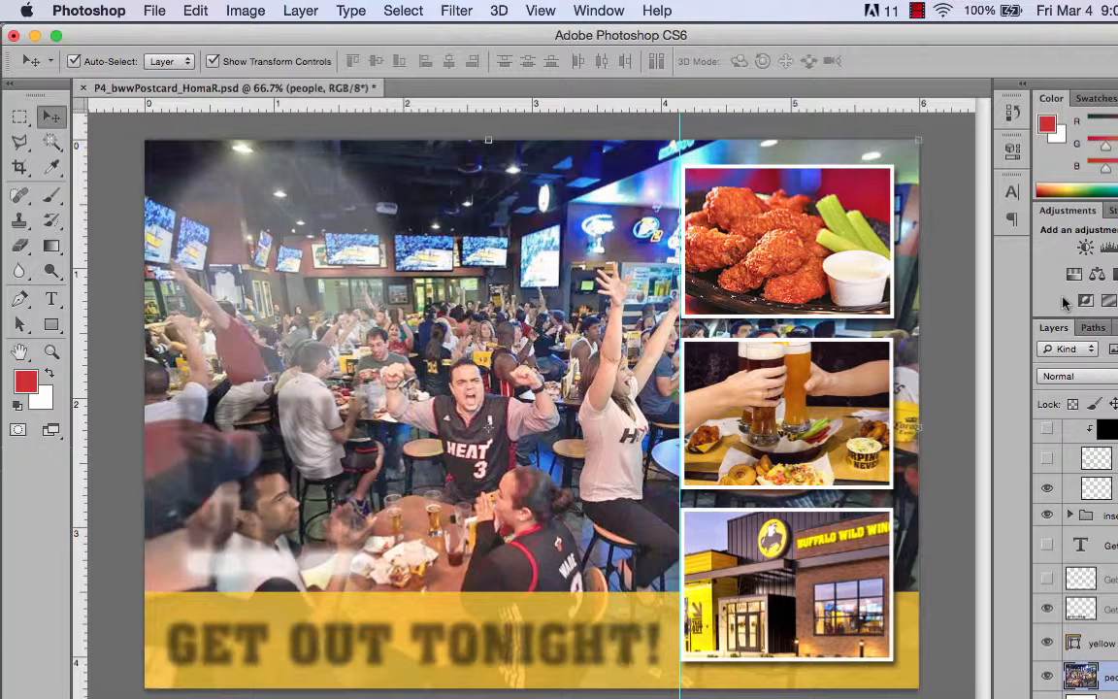
Save the edited PSD and set up a Save As version in TIFF format with Layers excluded
click(154, 12)
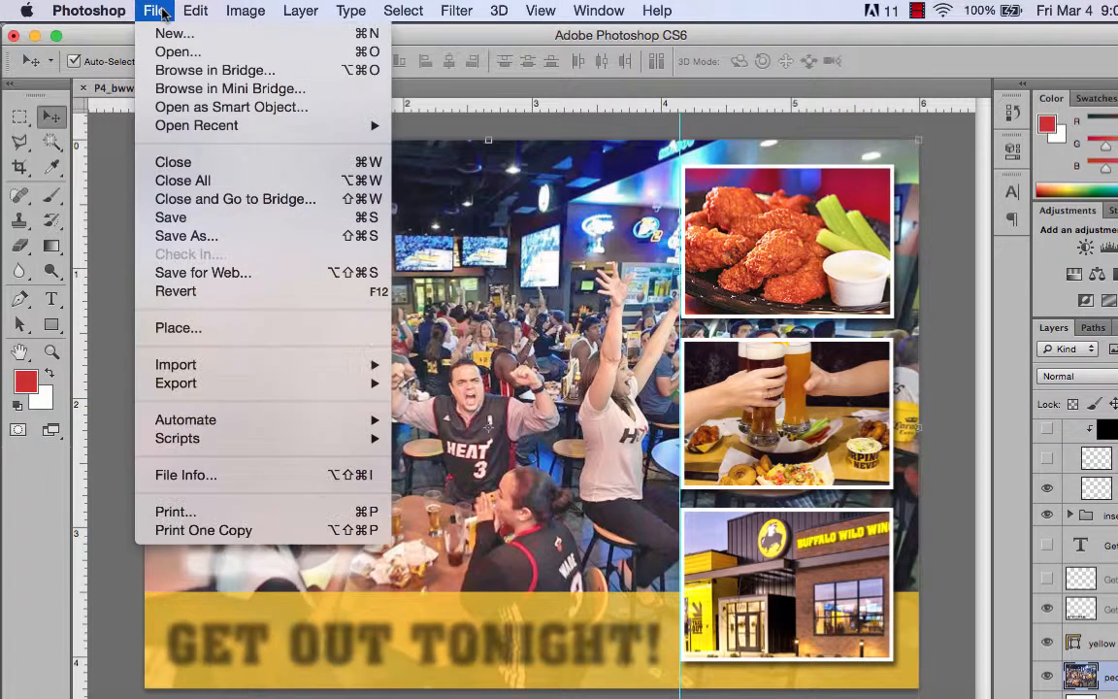
click(194, 218)
click(161, 12)
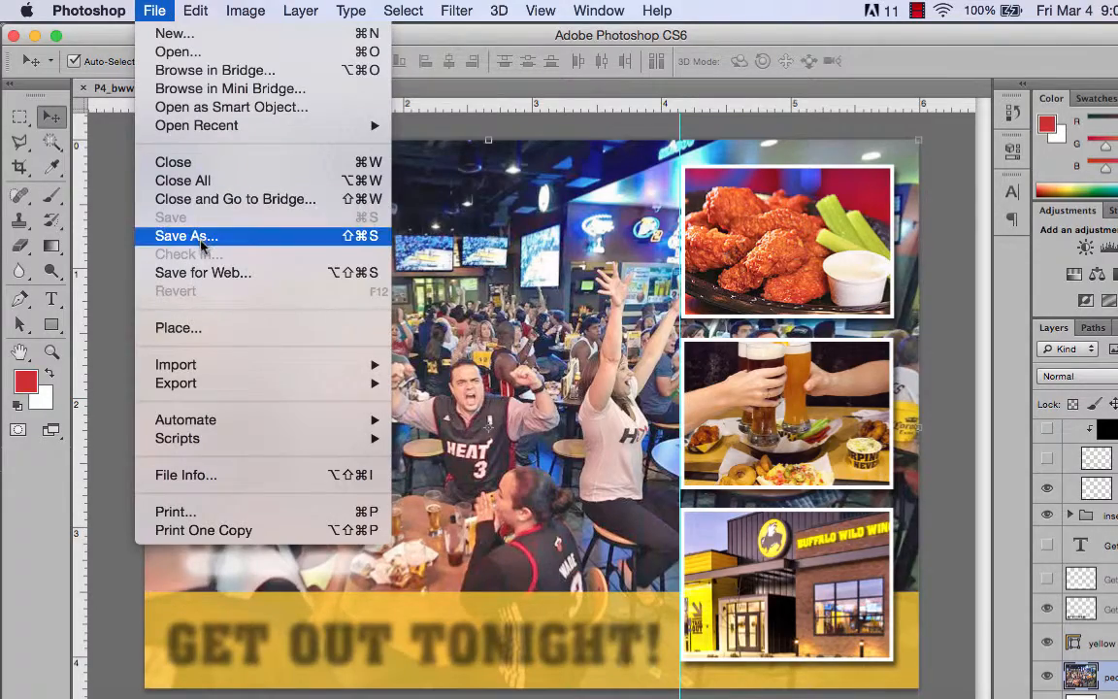
click(589, 434)
key(super+shift+s)
click(643, 507)
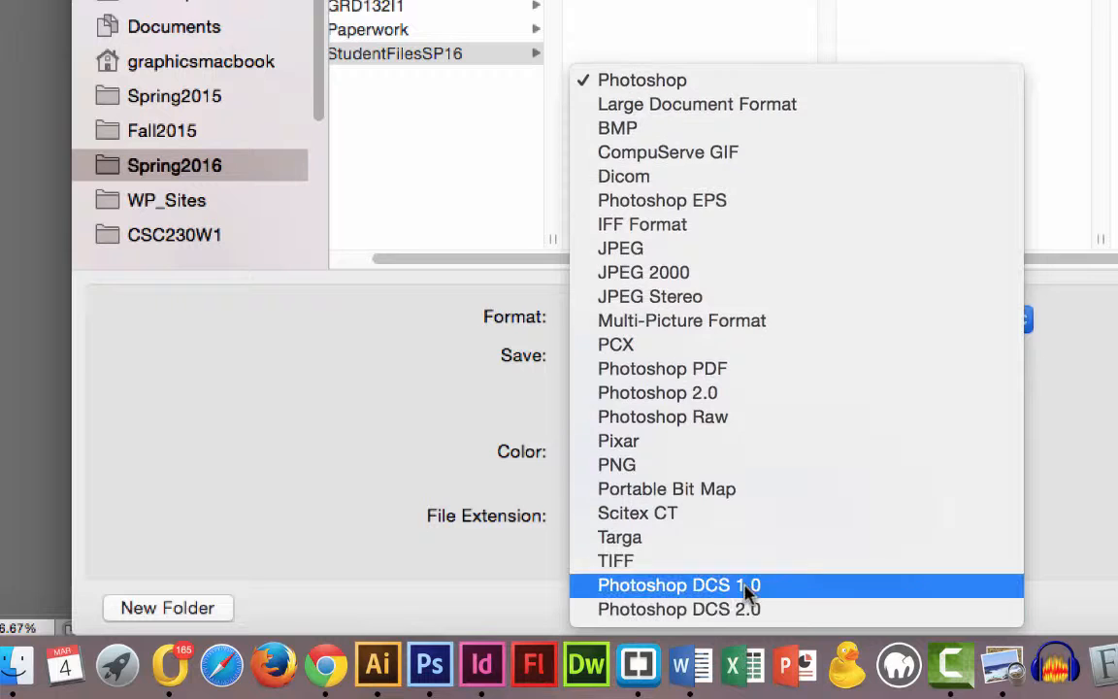
click(751, 562)
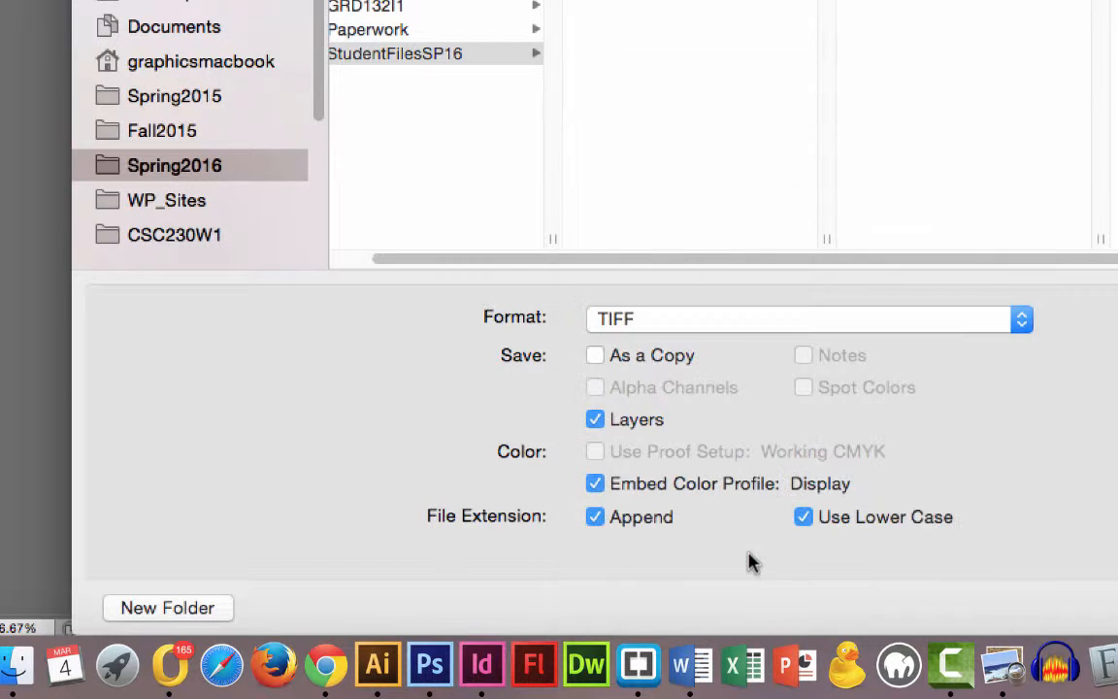
click(595, 418)
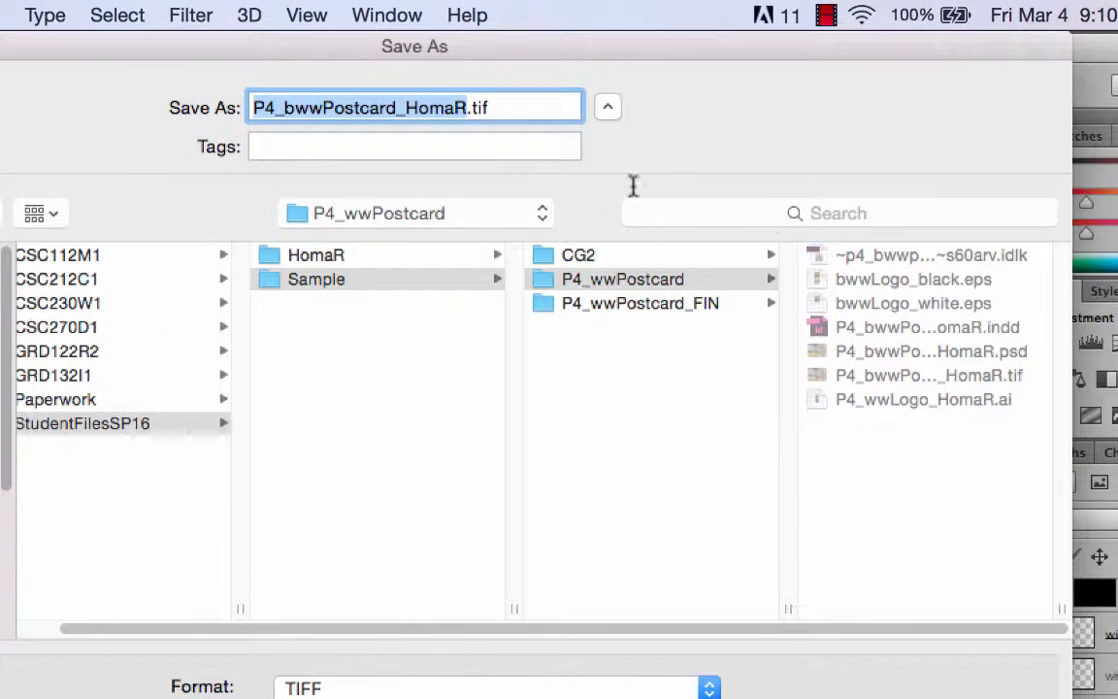
Replace the existing bwwPostcard TIF in the P4_wwPostcard folder, accepting TIFF options with no image compression and IBM PC byte order
click(992, 378)
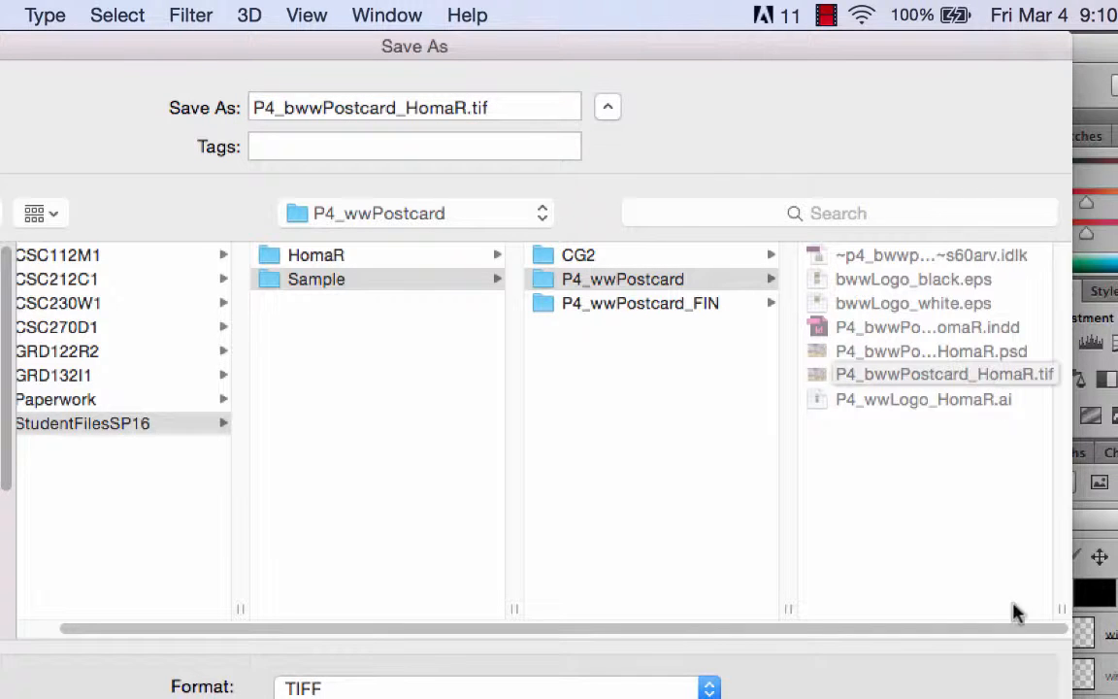
key(Return)
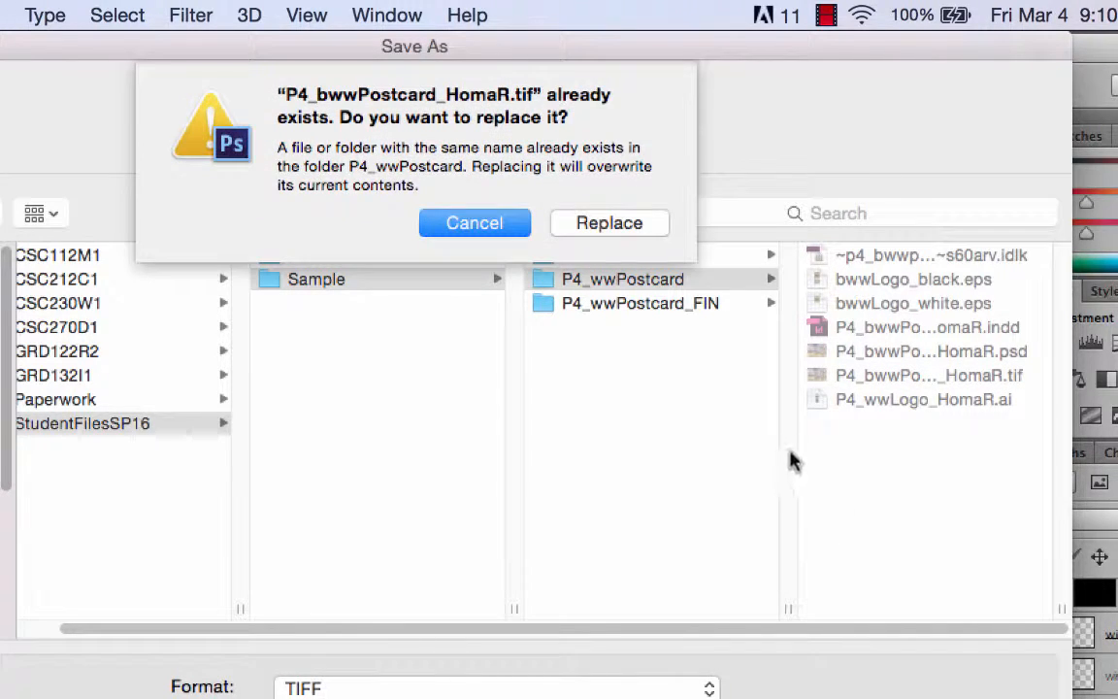
click(636, 226)
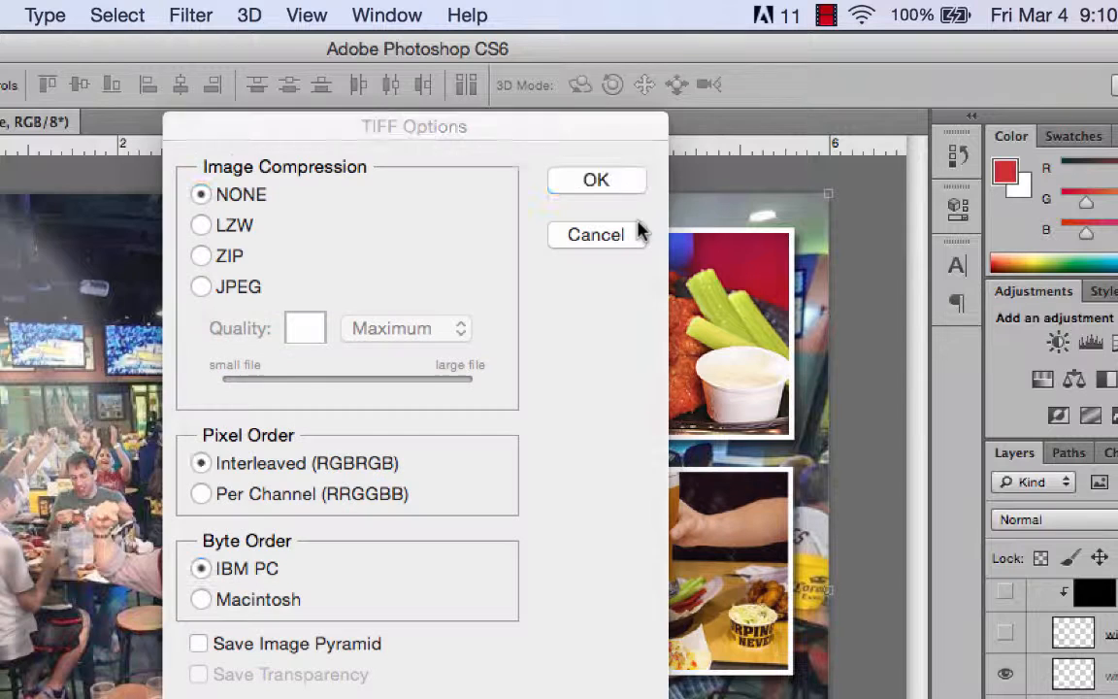
click(593, 178)
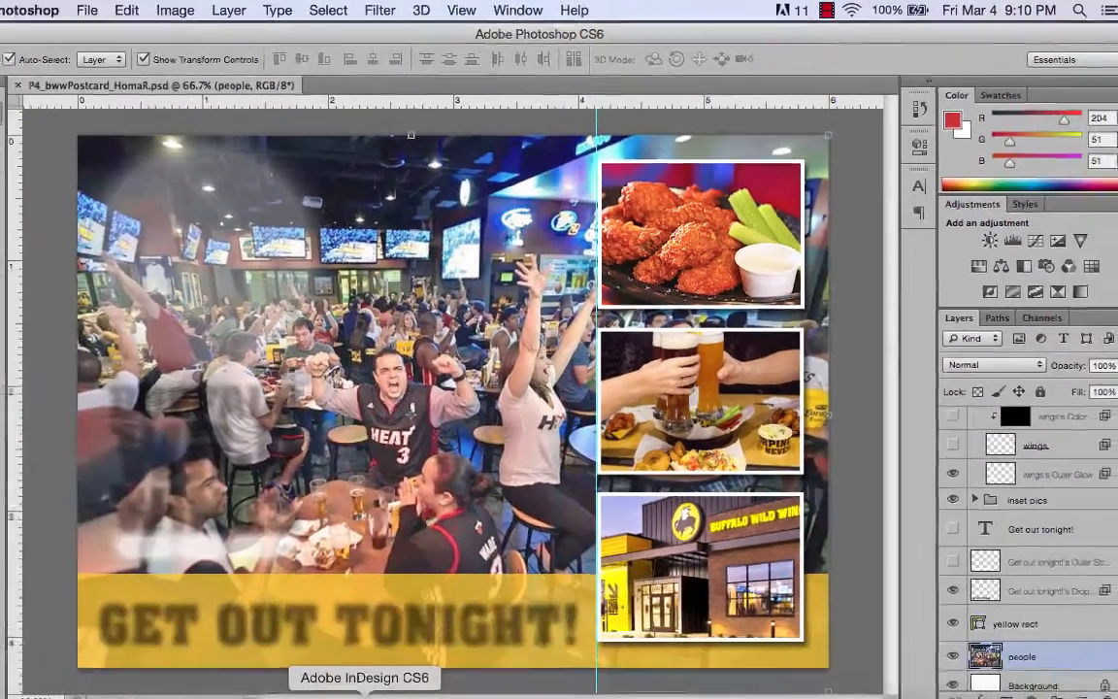
Switch to InDesign and update the modified bwwPostcard TIF link in the postcard document
click(380, 677)
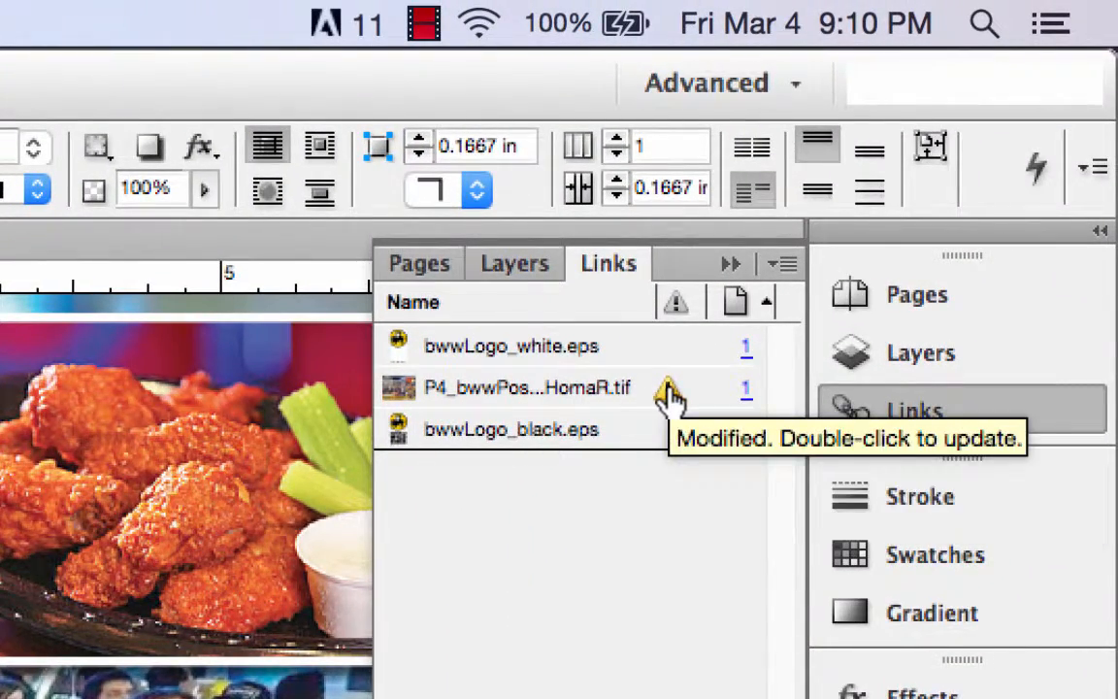
double_click(669, 396)
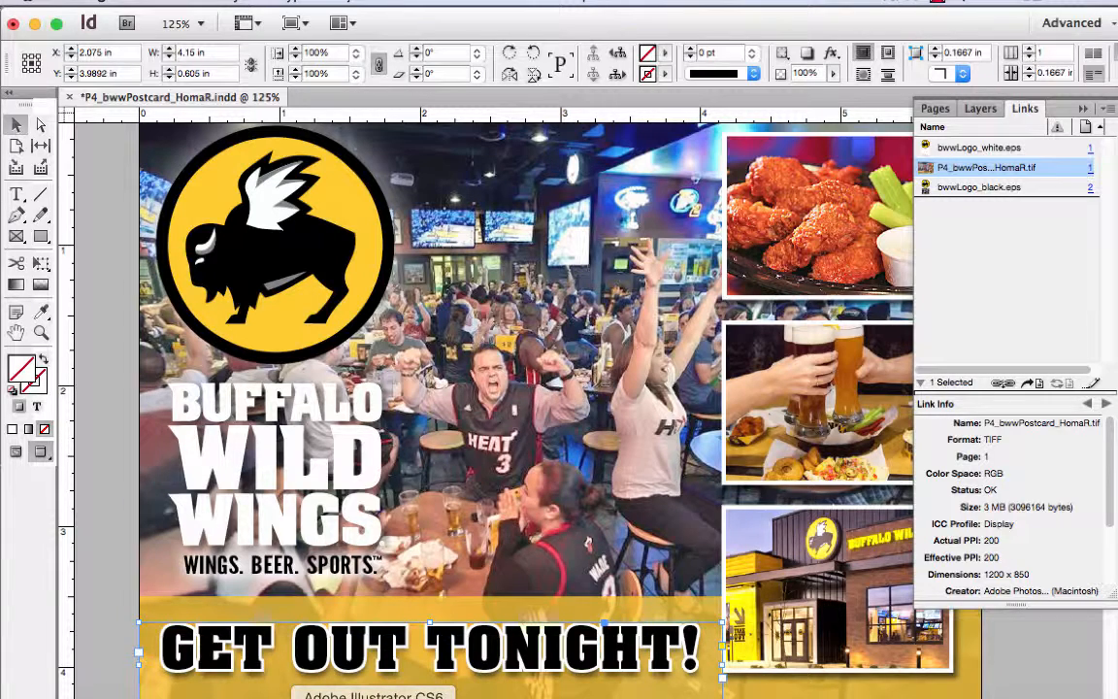
Switch to Illustrator, open the recent bwwLogo_black.eps file and enlarge the logo to fill the view
click(373, 696)
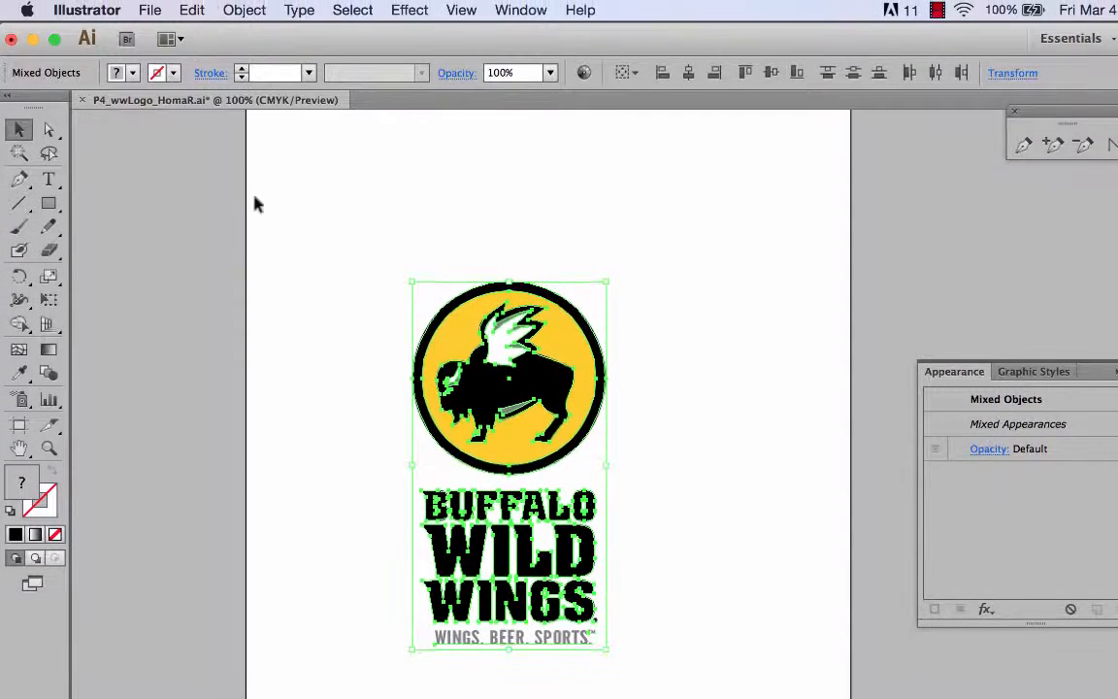
click(149, 9)
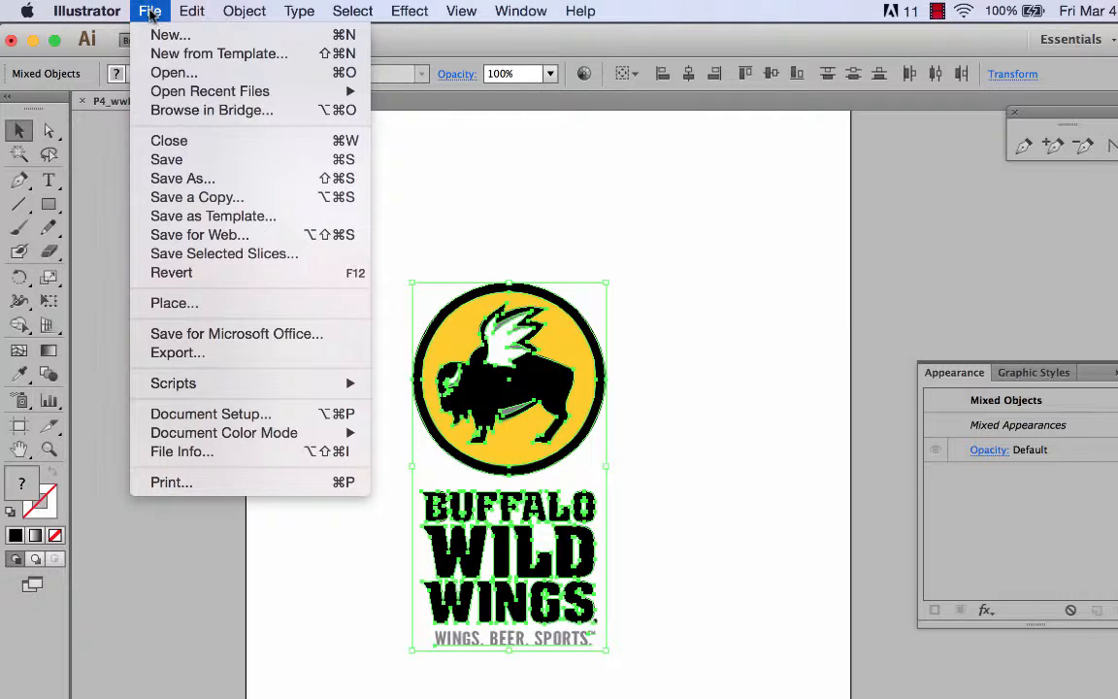
mouse_move(173, 95)
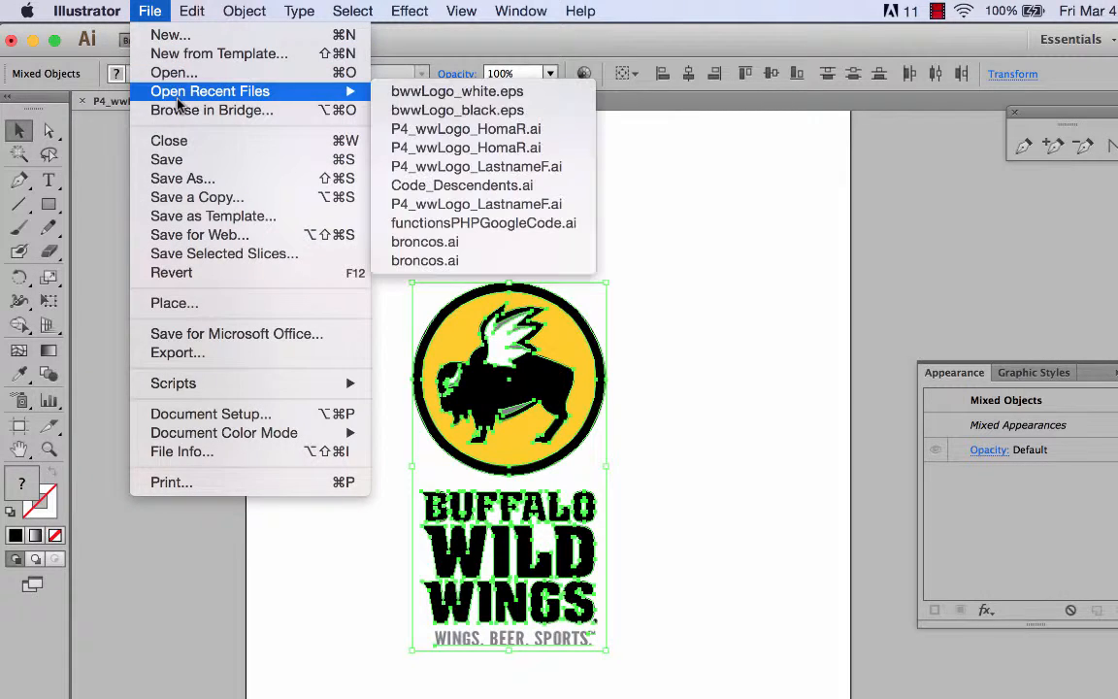
click(450, 111)
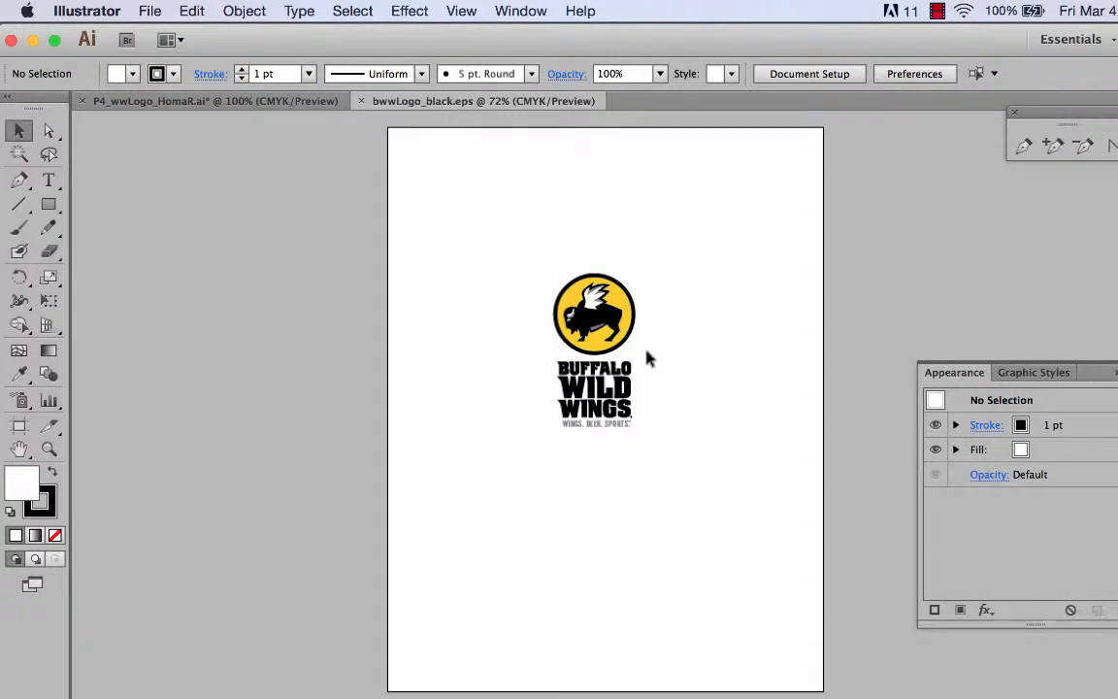
click(49, 448)
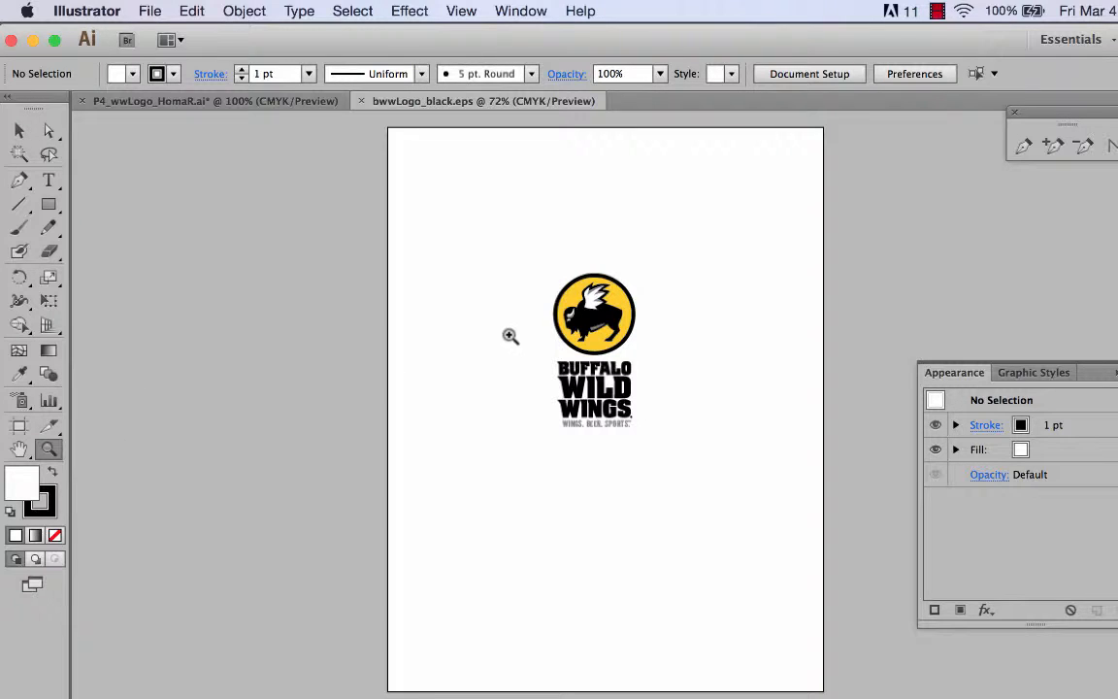
drag(522, 260, 722, 497)
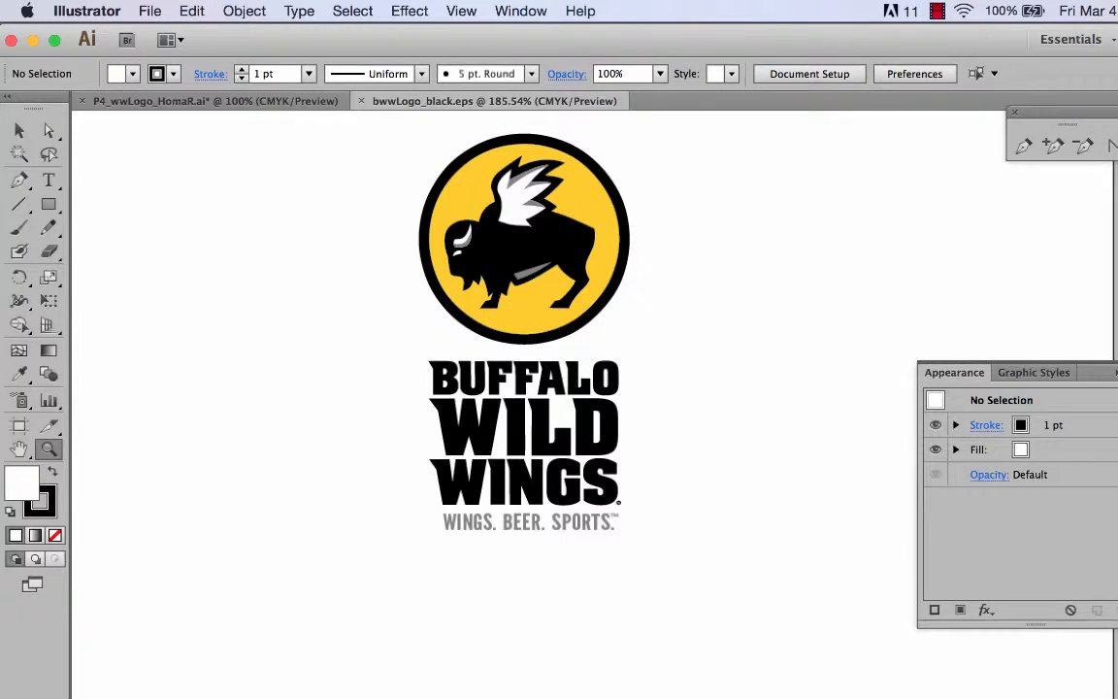
Return to the InDesign postcard and select the Buffalo Wild Wings logo with white text to check its link
click(536, 696)
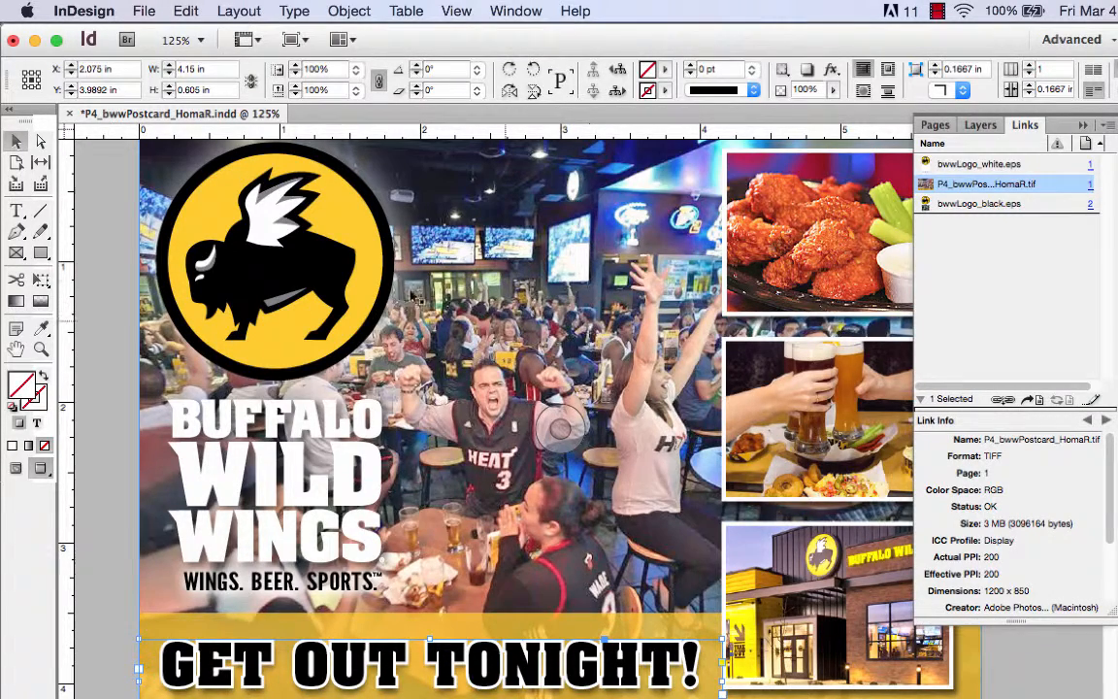
click(19, 142)
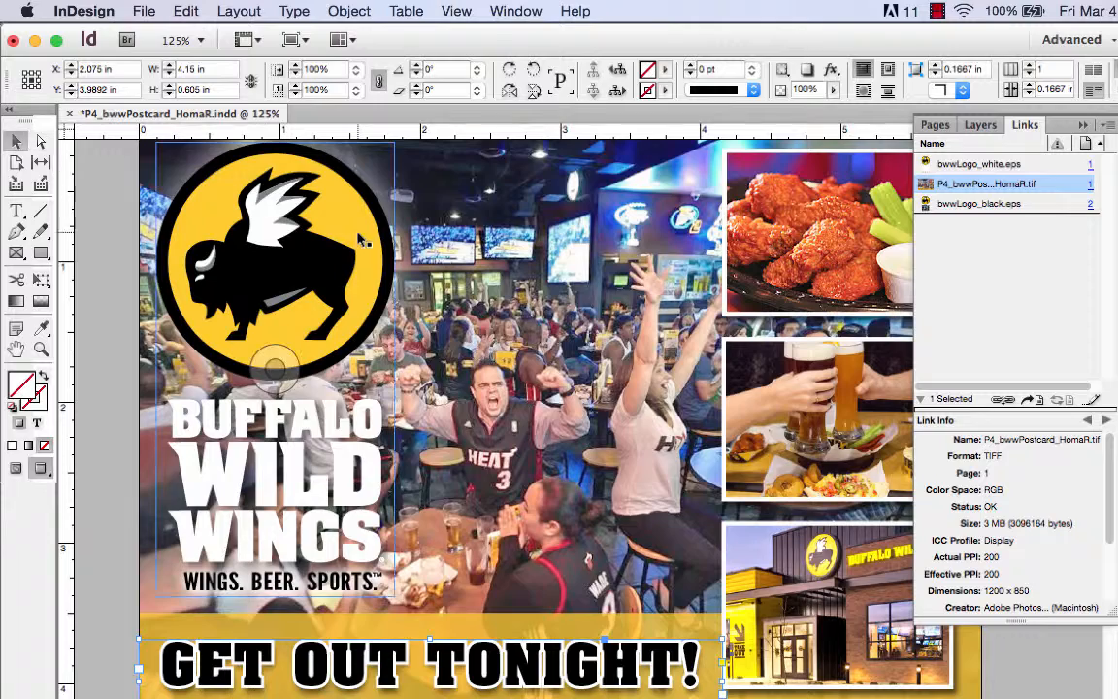
click(382, 385)
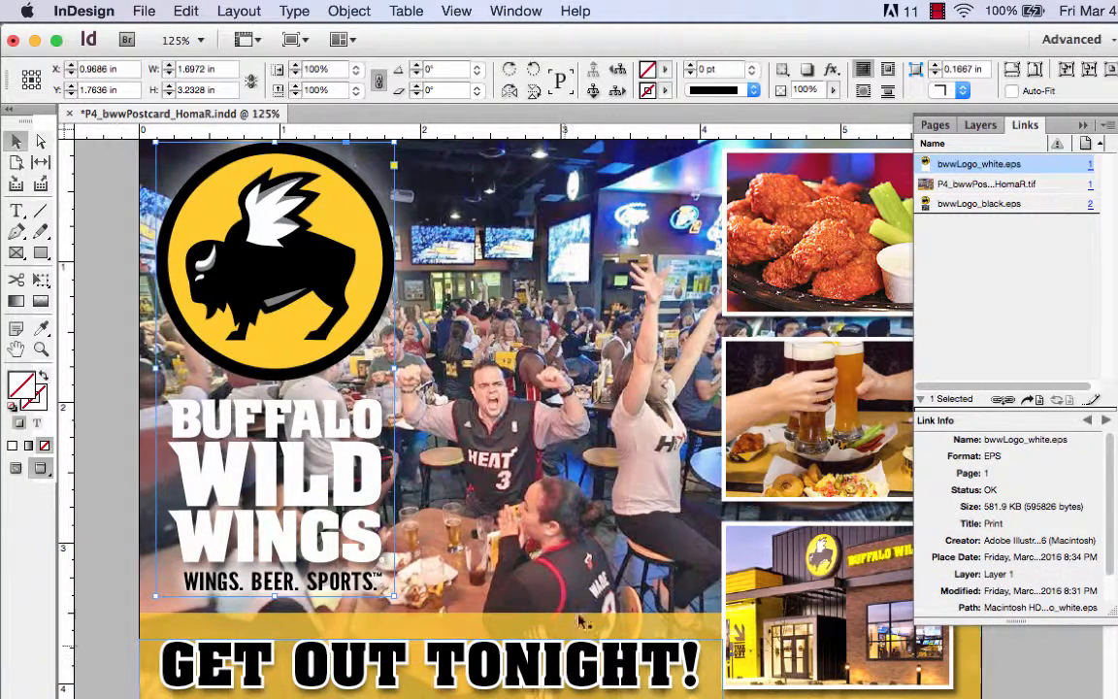
Review the artwork on the front and back pages of the postcard layout
scroll(651, 504, down, 3)
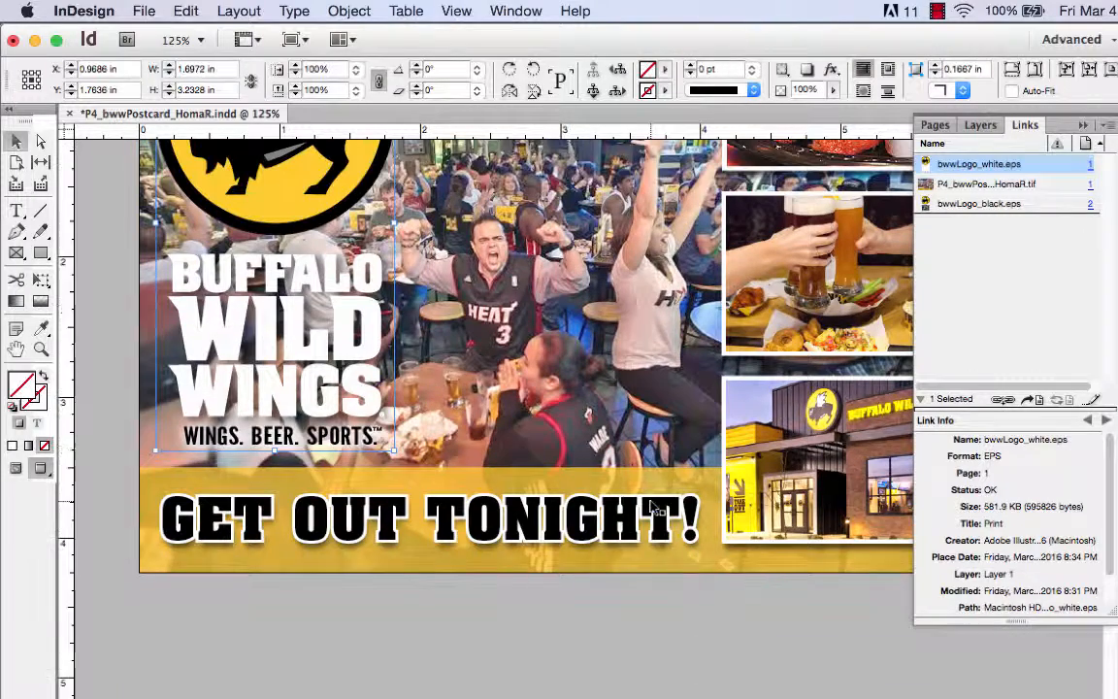
scroll(651, 502, up, 3)
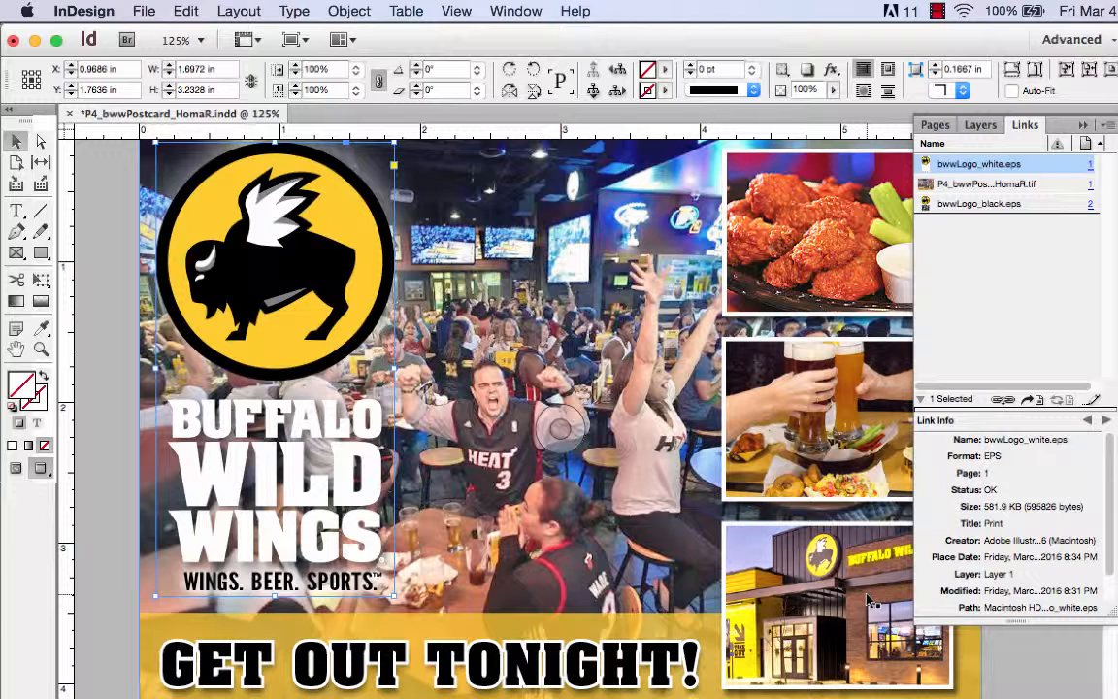
scroll(870, 601, down, 3)
scroll(869, 599, up, 3)
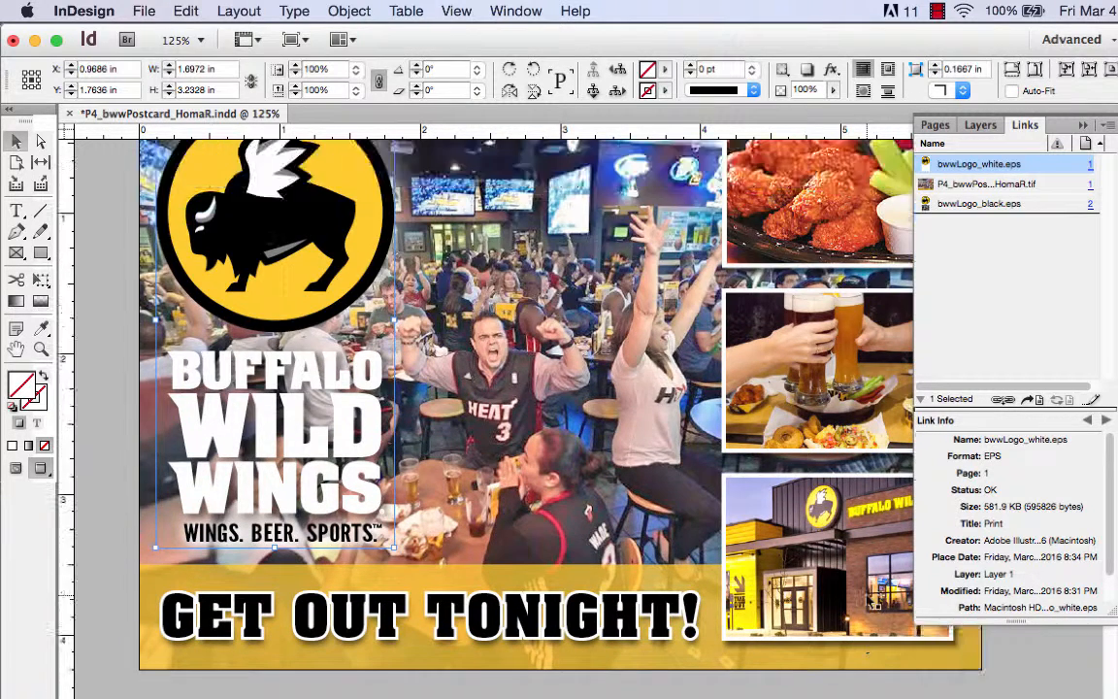
scroll(868, 599, down, 15)
scroll(868, 600, up, 3)
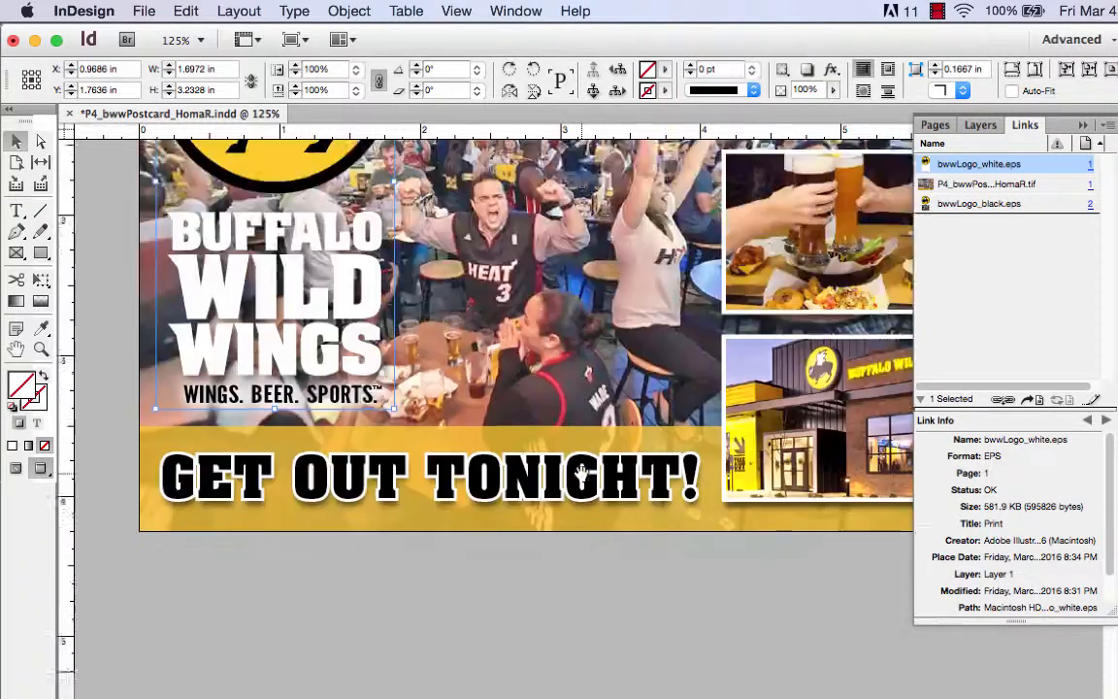
scroll(581, 473, up, 6)
scroll(581, 473, down, 4)
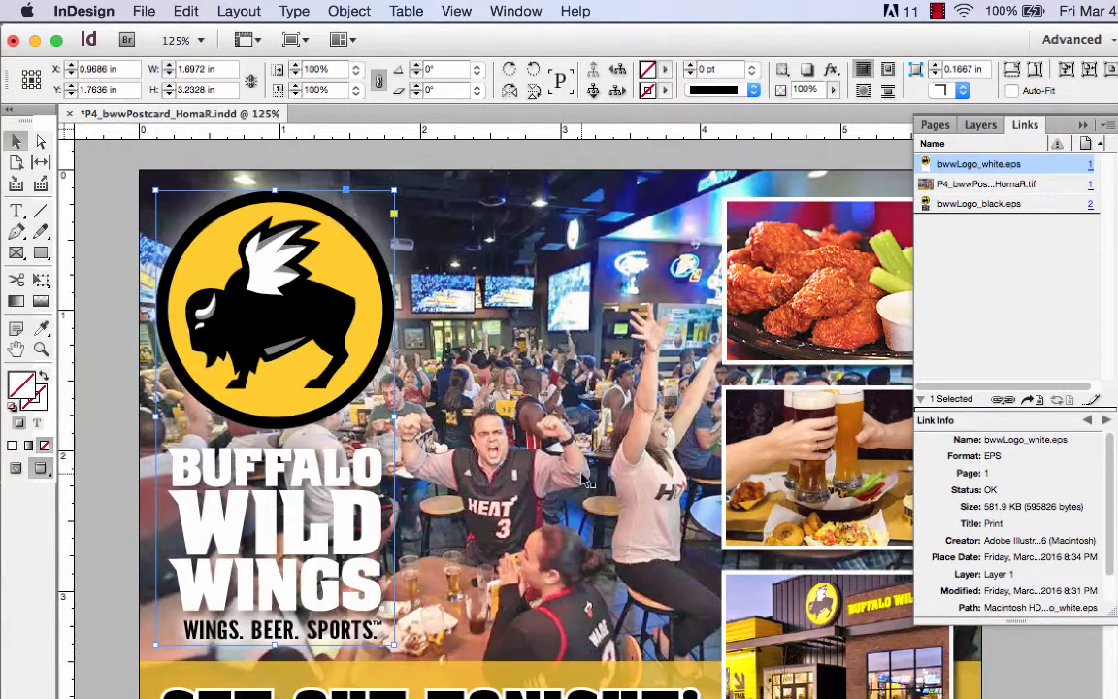
scroll(582, 474, up, 2)
scroll(585, 482, down, 2)
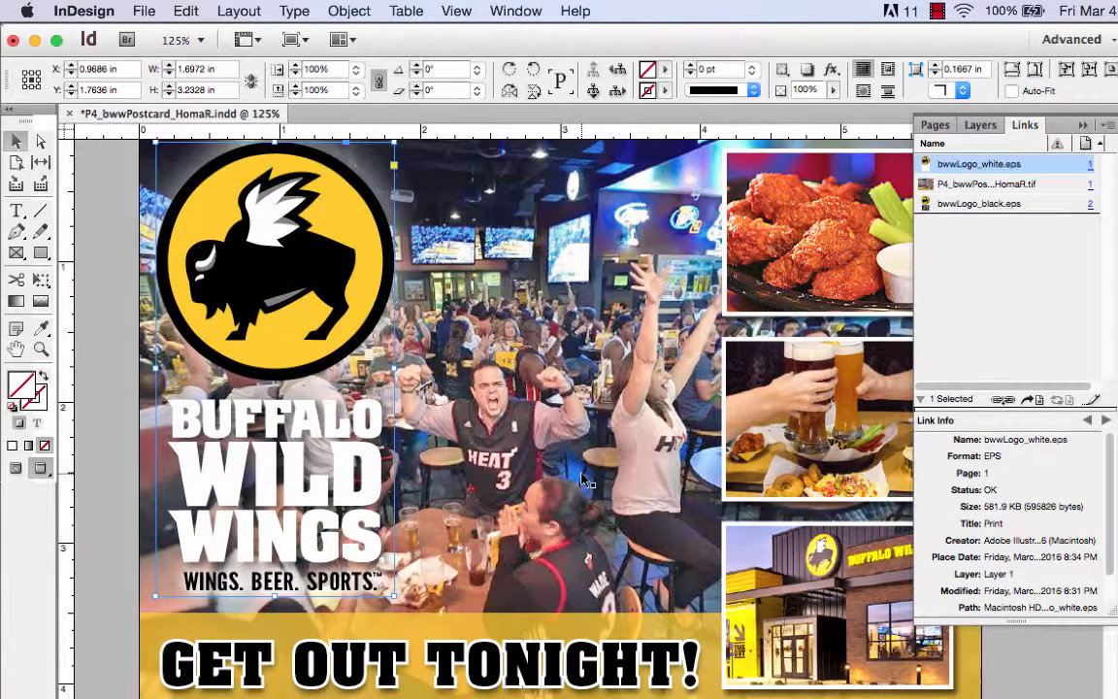
Collapse the Links panel and examine the full front page of the postcard, from the logo to the headline band
click(1083, 126)
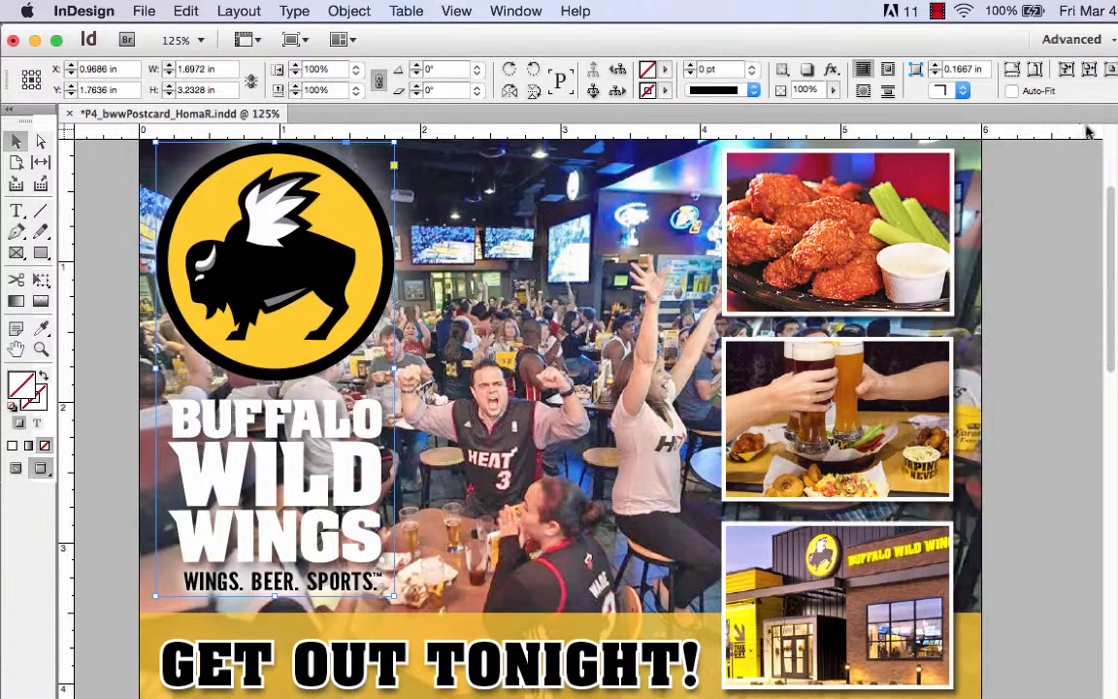
scroll(1057, 215, up, 2)
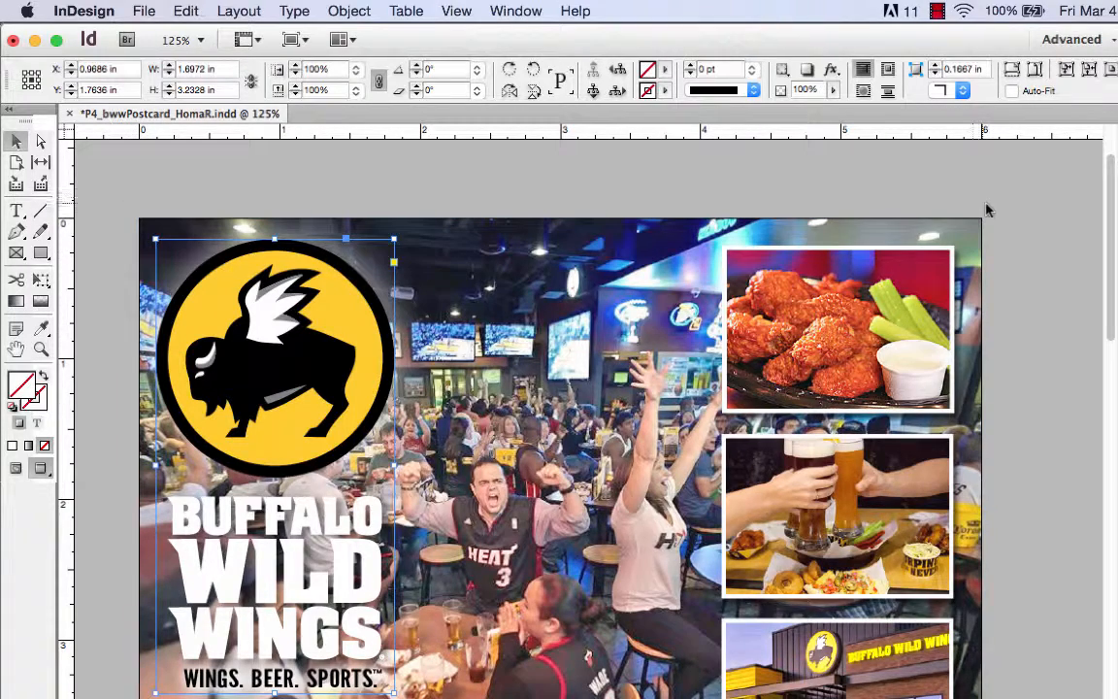
scroll(1009, 246, down, 3)
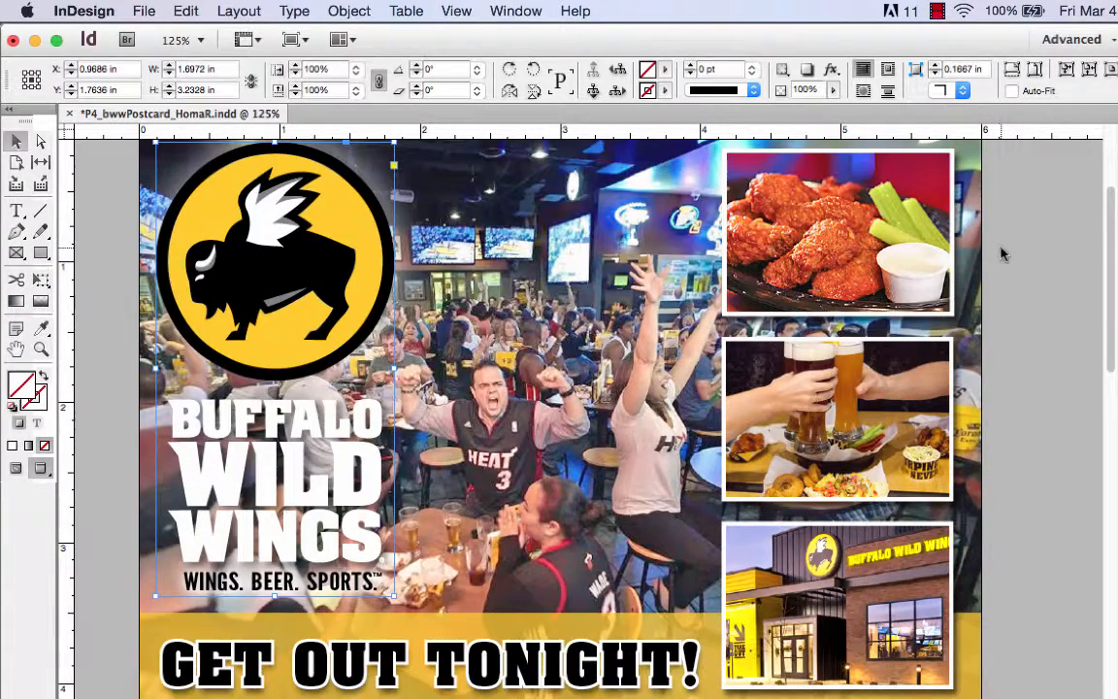
scroll(998, 249, up, 3)
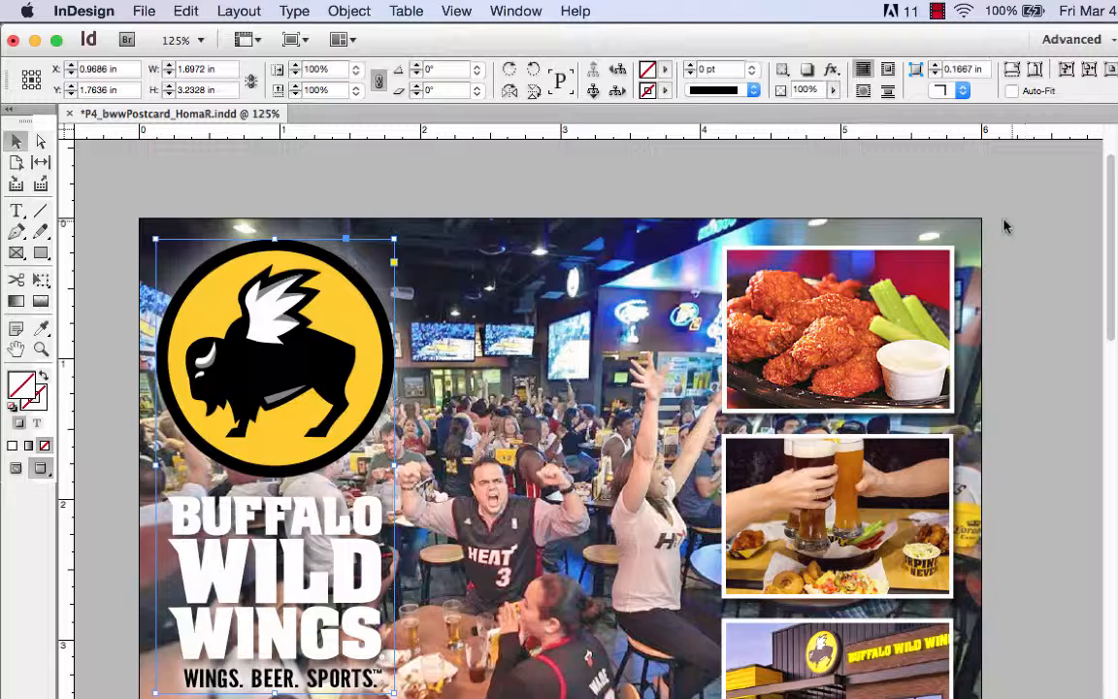
scroll(1068, 270, down, 2)
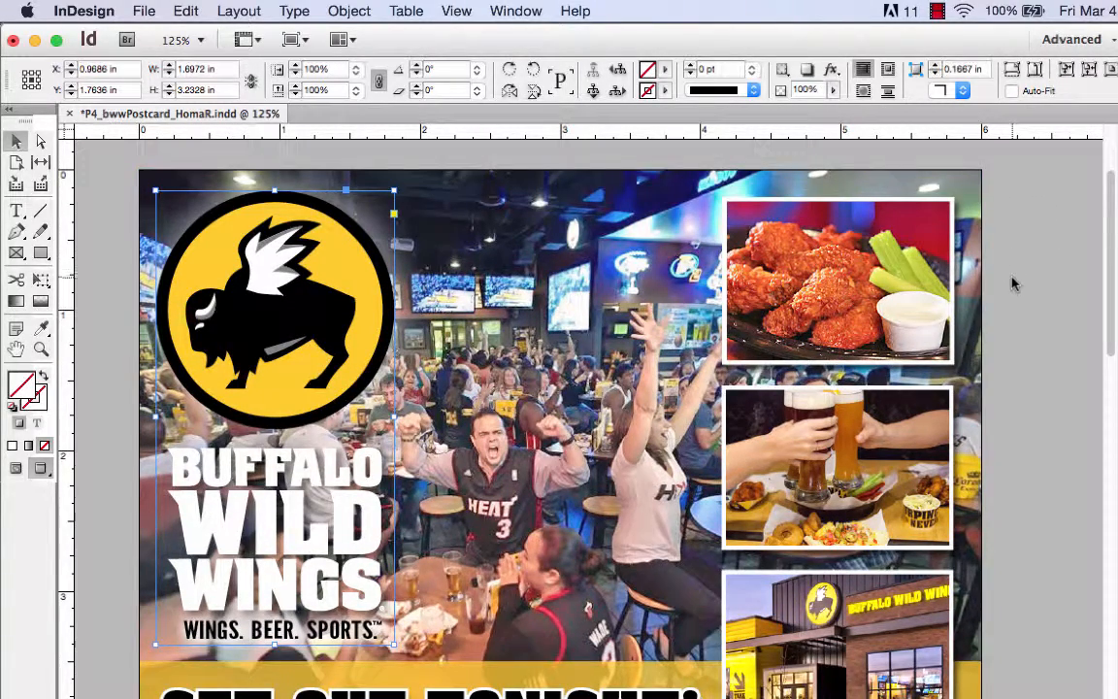
scroll(1010, 280, down, 4)
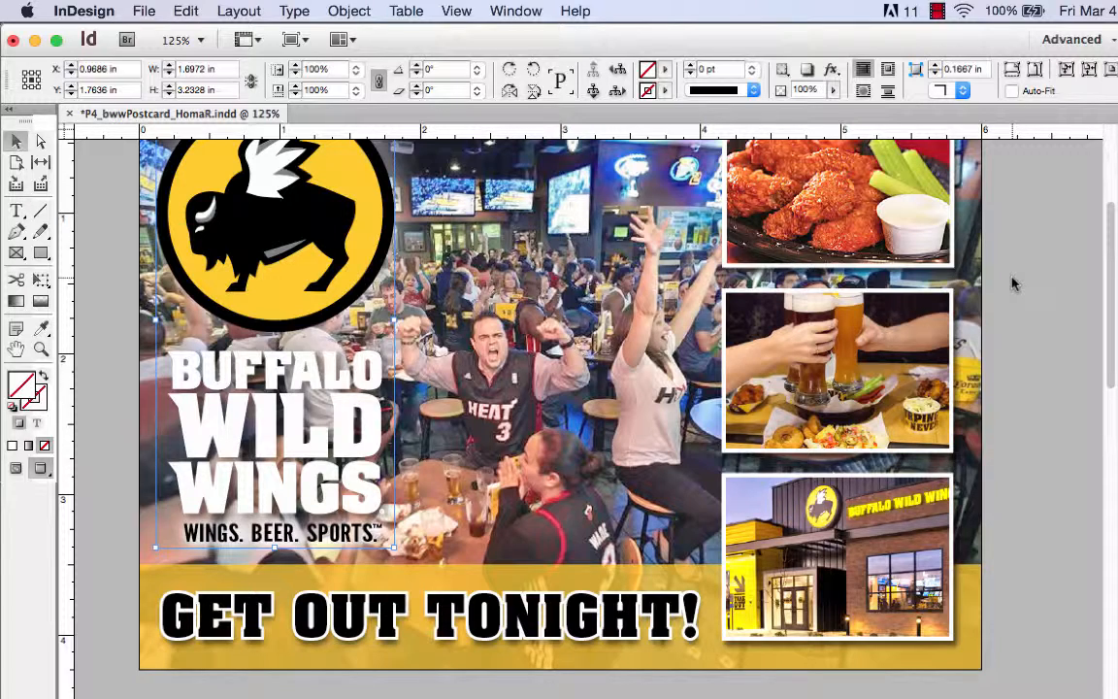
scroll(1000, 169, up, 4)
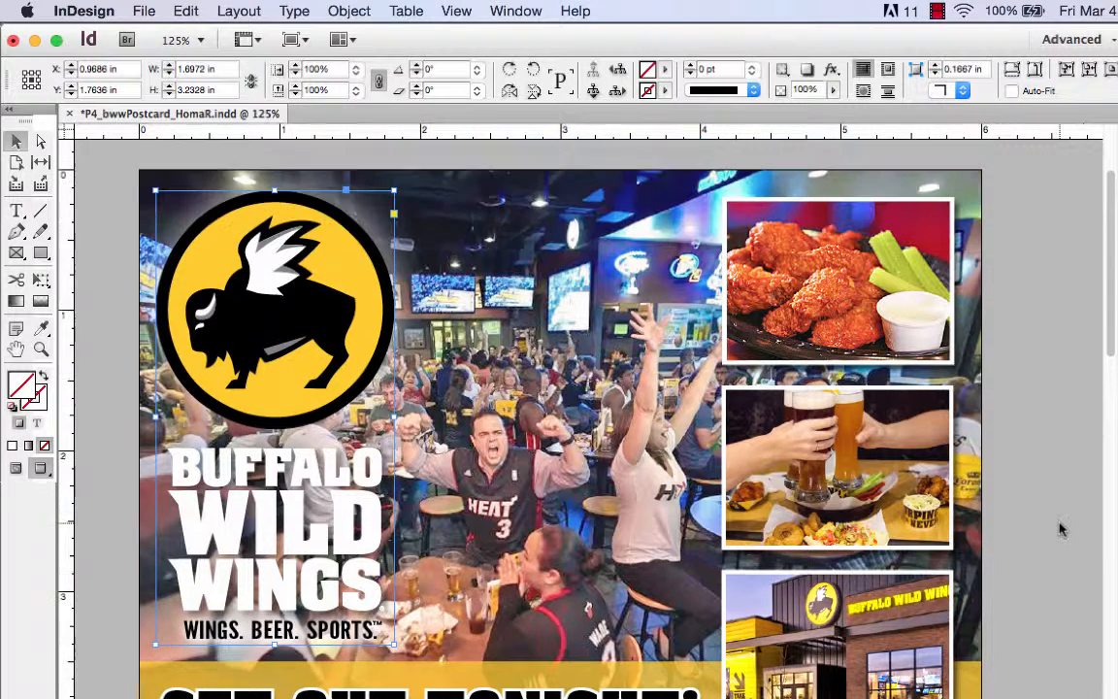
scroll(125, 398, down, 2)
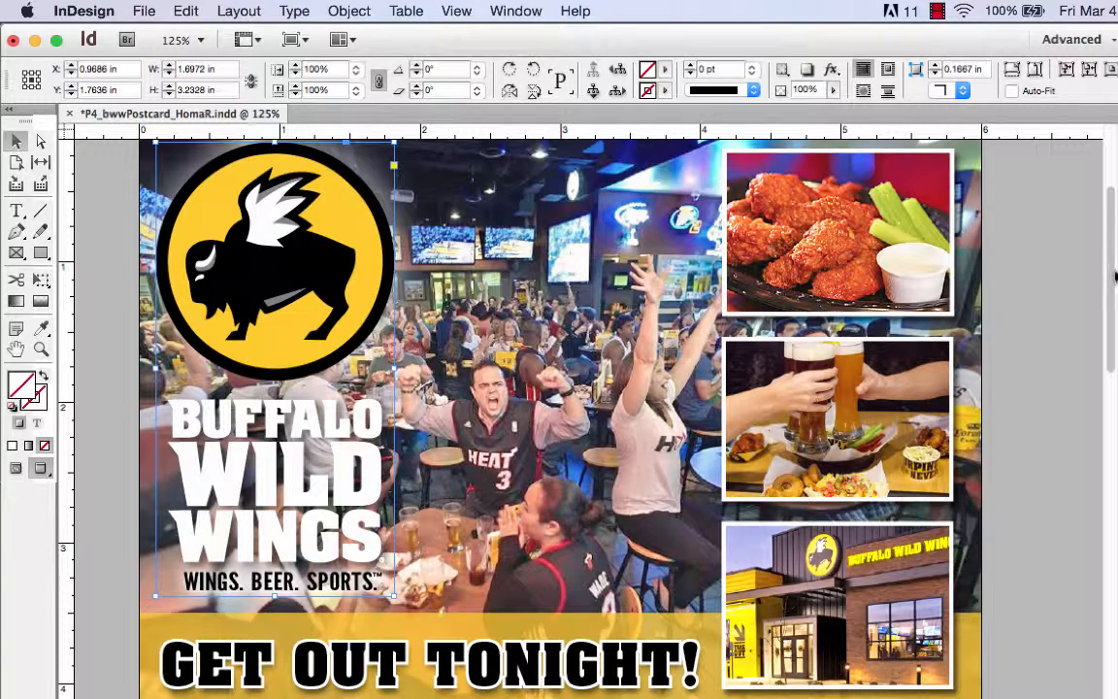
scroll(1114, 276, up, 2)
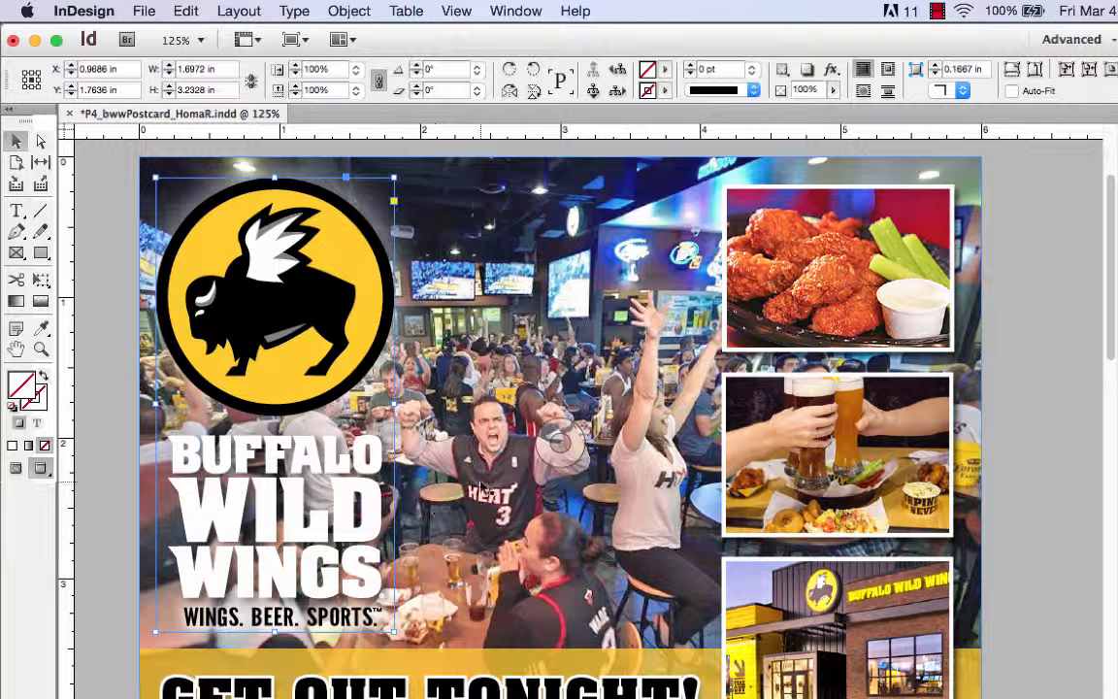
Deselect the logo, save the postcard document and export it as a PDF to the P4_wwPostcard folder with the Press Quality preset
click(1017, 235)
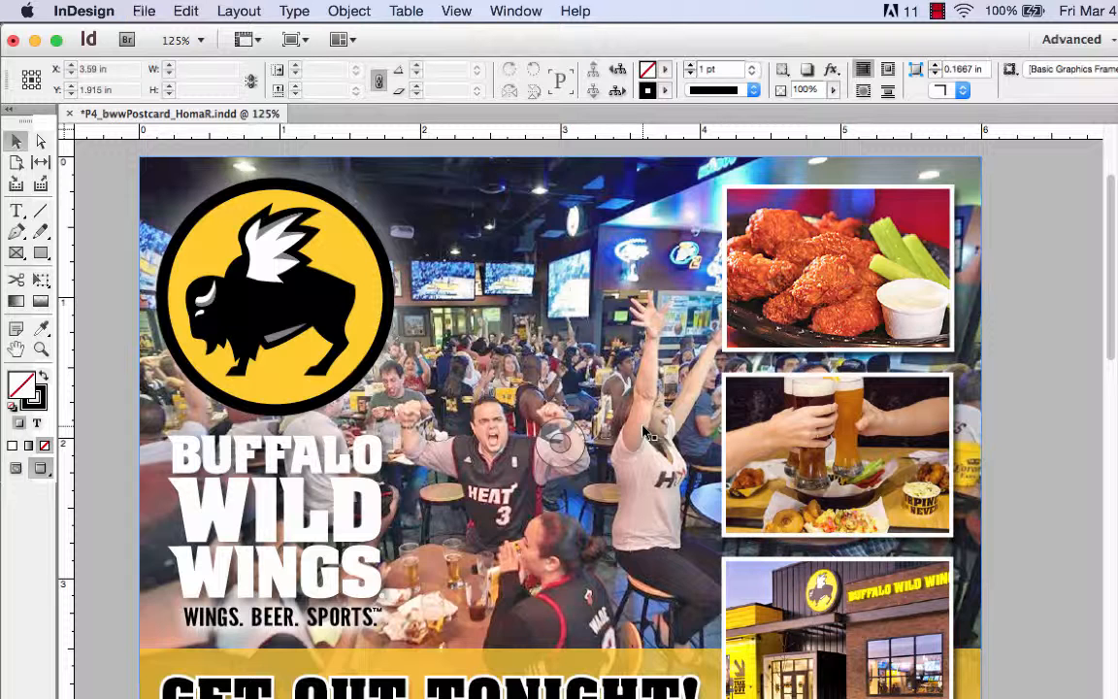
key(super+s)
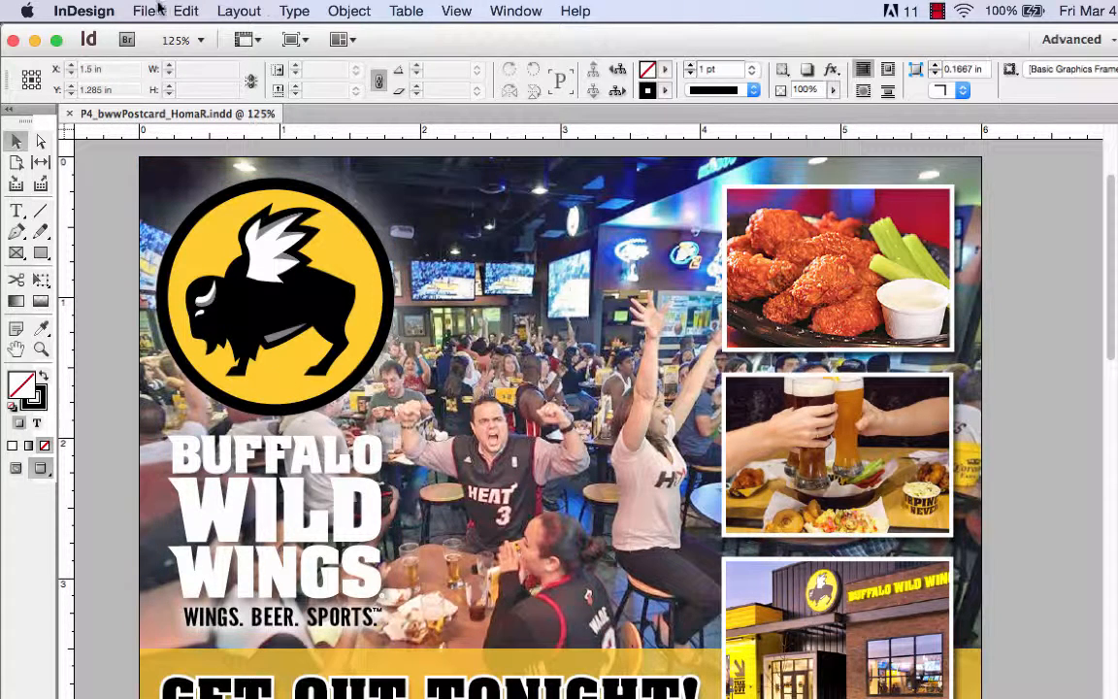
click(144, 11)
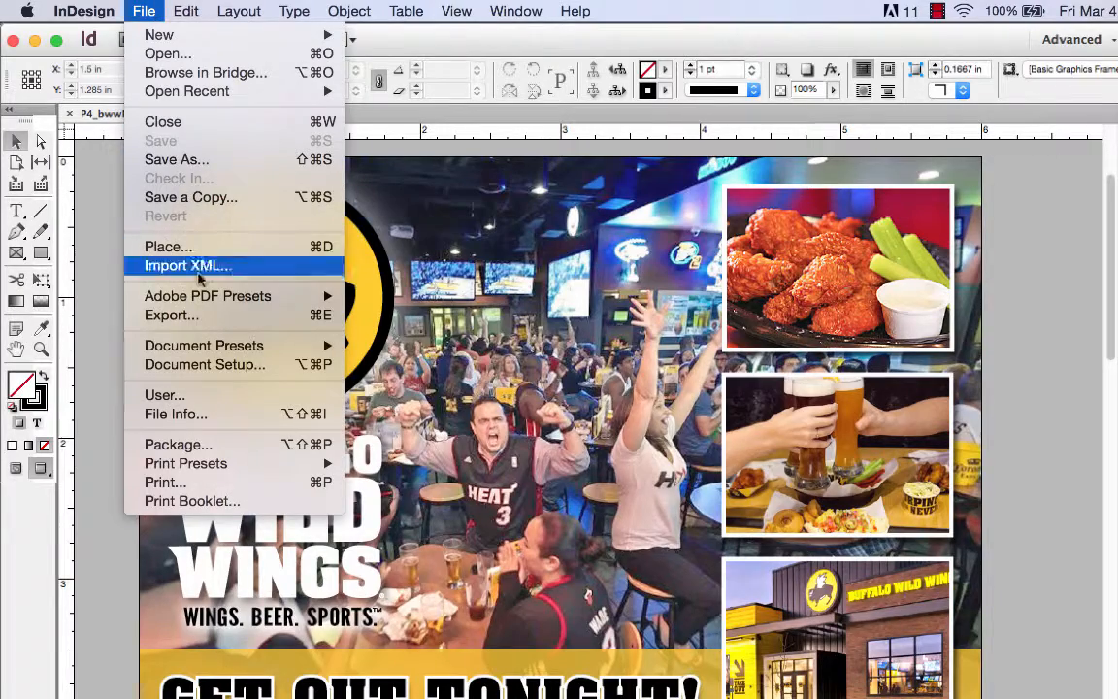
click(200, 323)
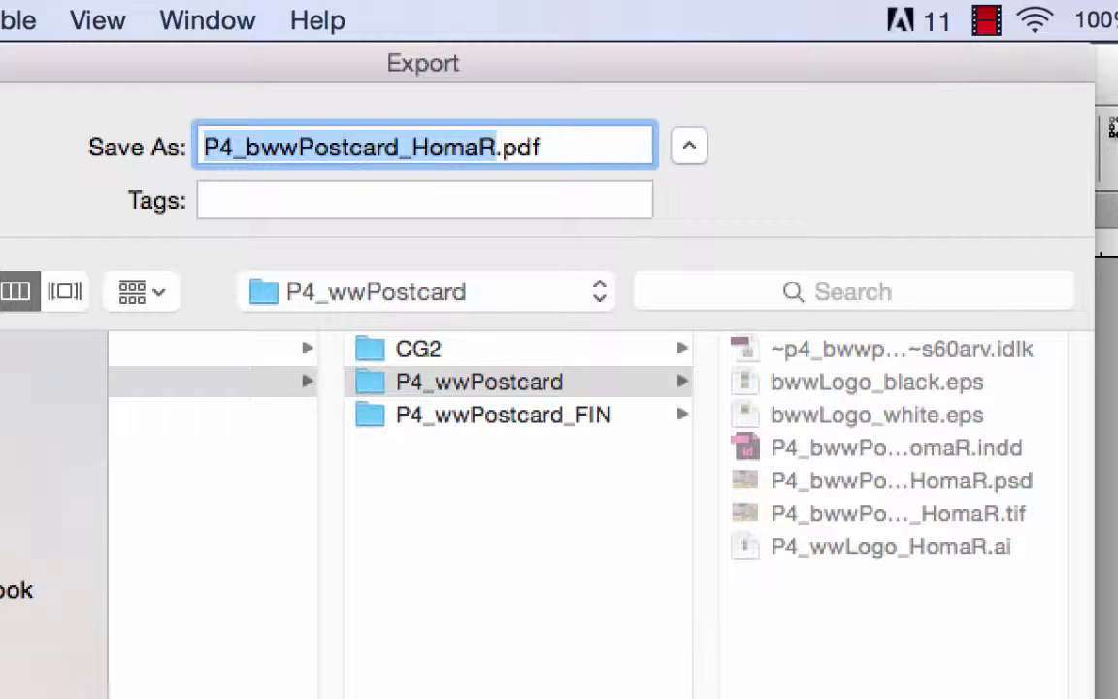
key(Return)
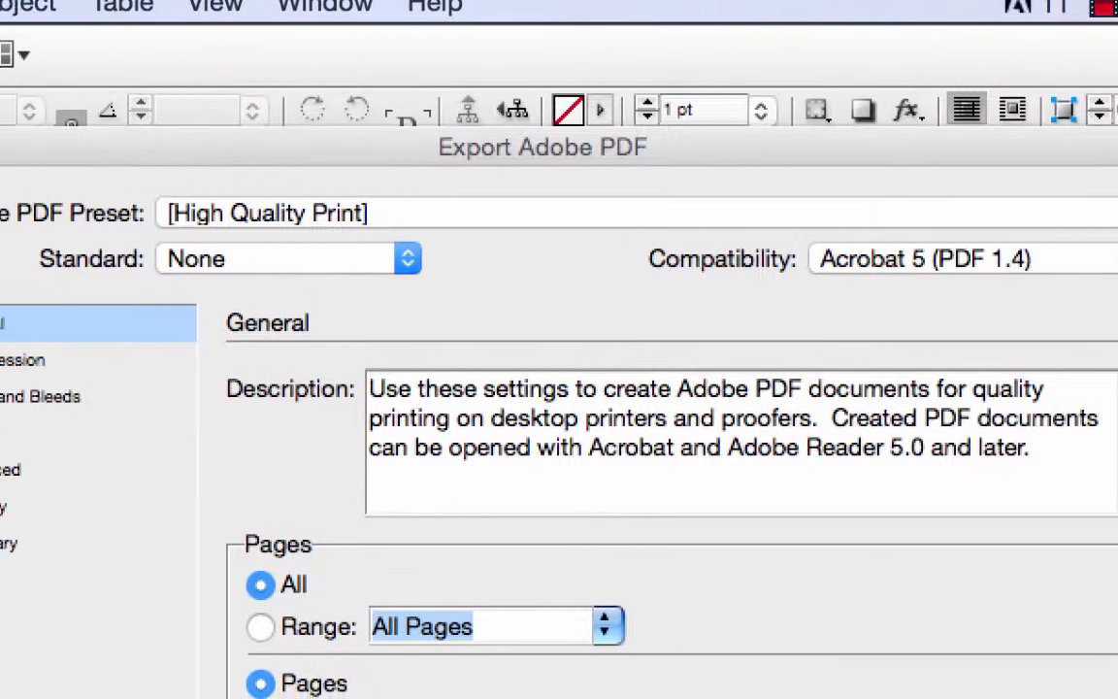
click(653, 215)
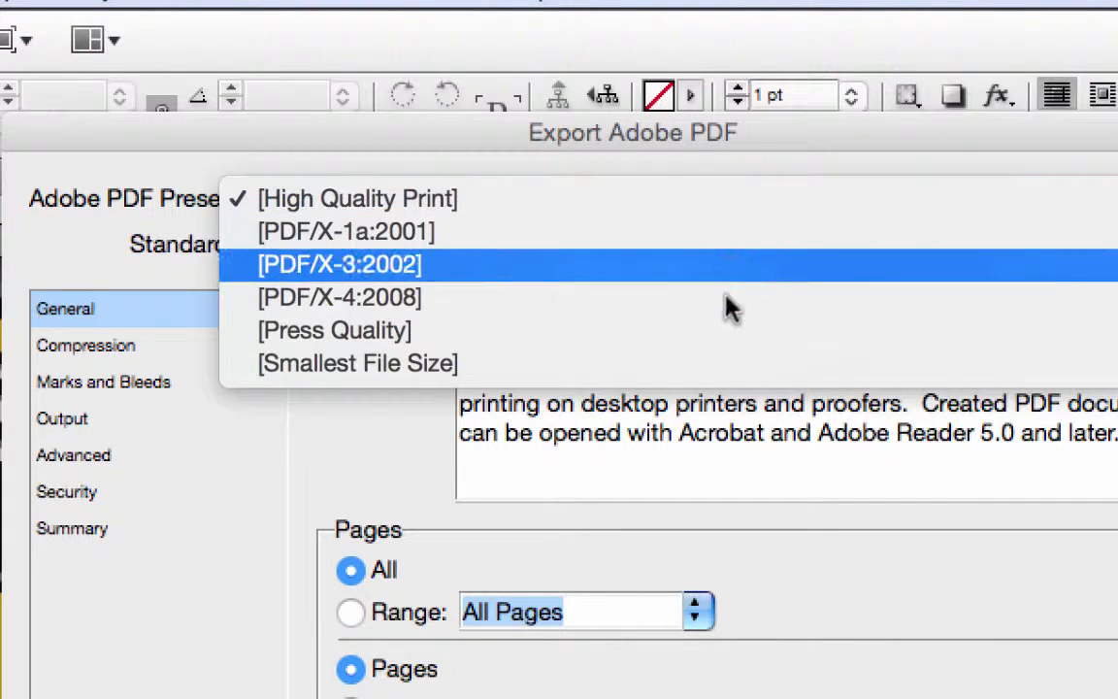
click(726, 328)
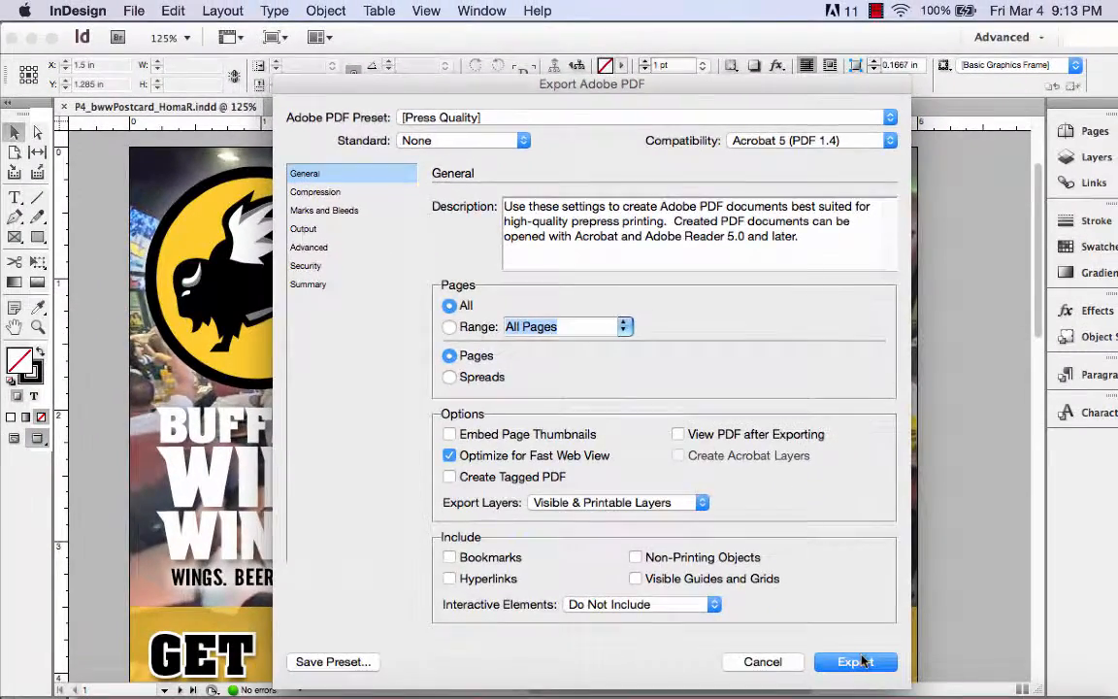
click(853, 661)
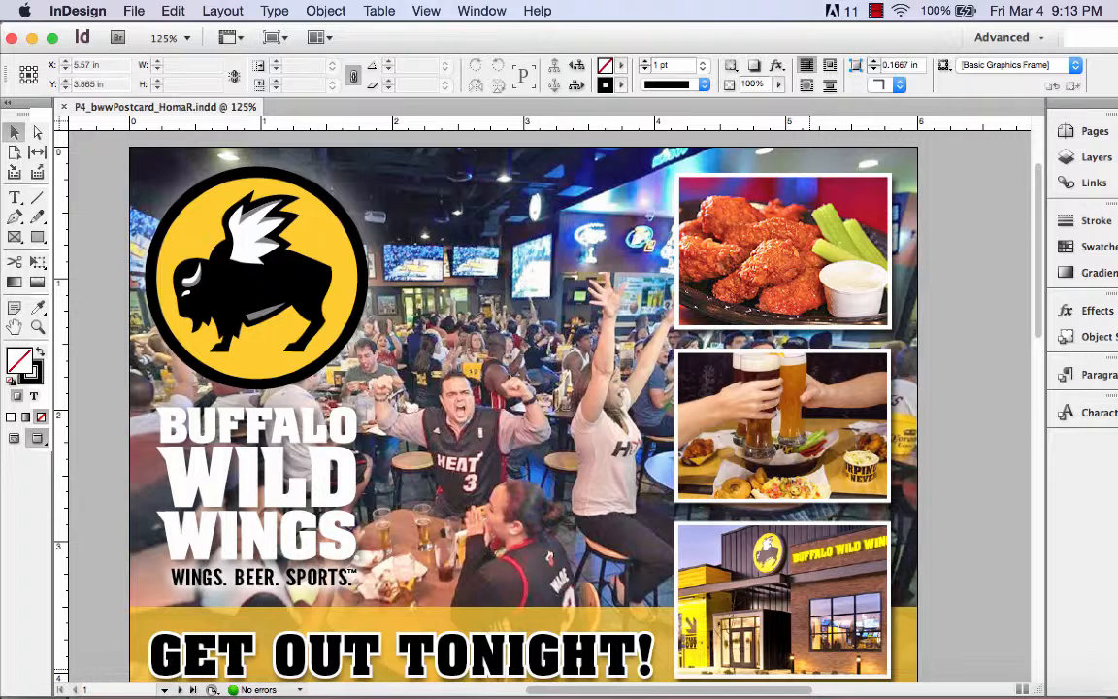
Switch to Finder and open the P4_wwPostcard folder inside Spring2016, StudentFilesSP16, Sample
click(96, 691)
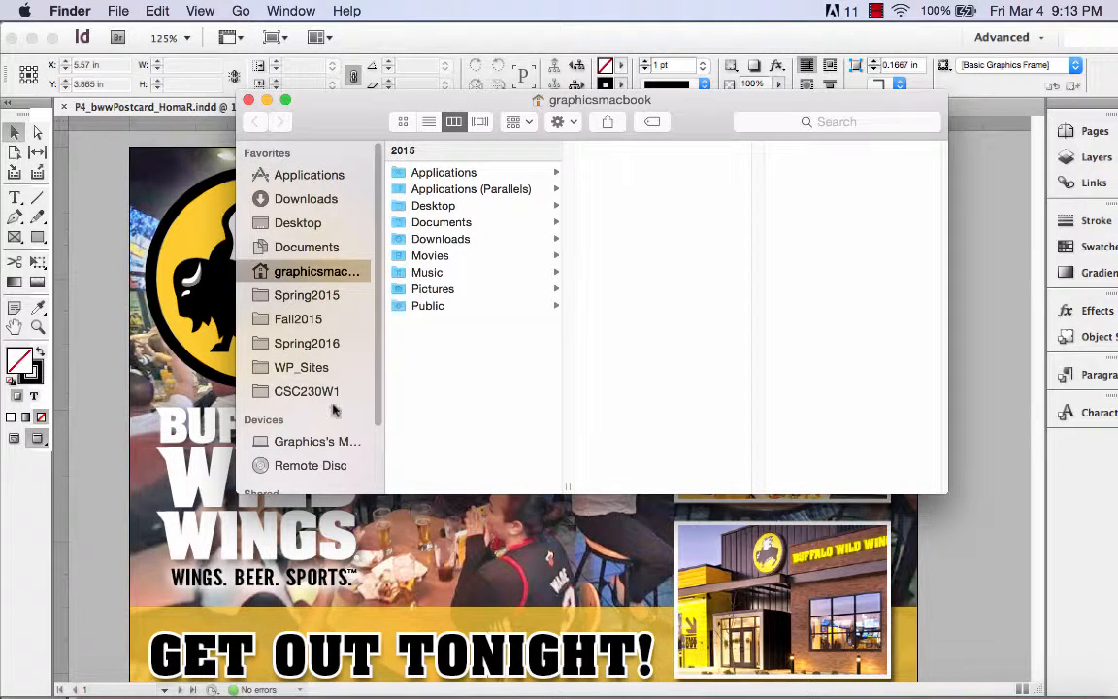
click(330, 344)
click(427, 265)
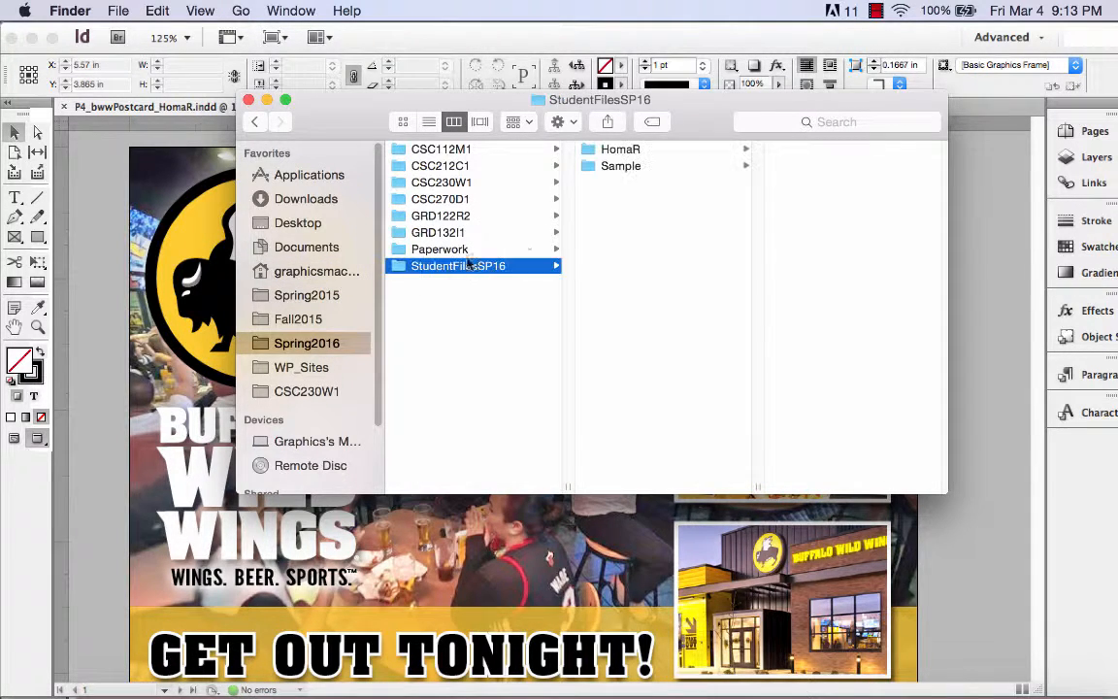
click(624, 170)
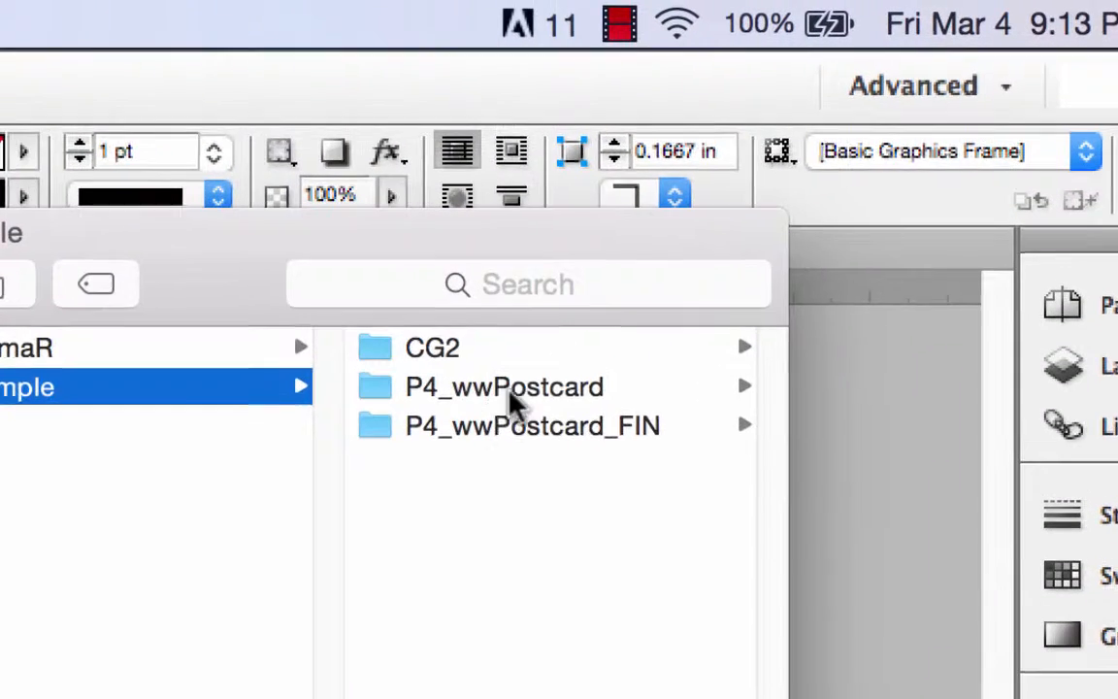
click(840, 165)
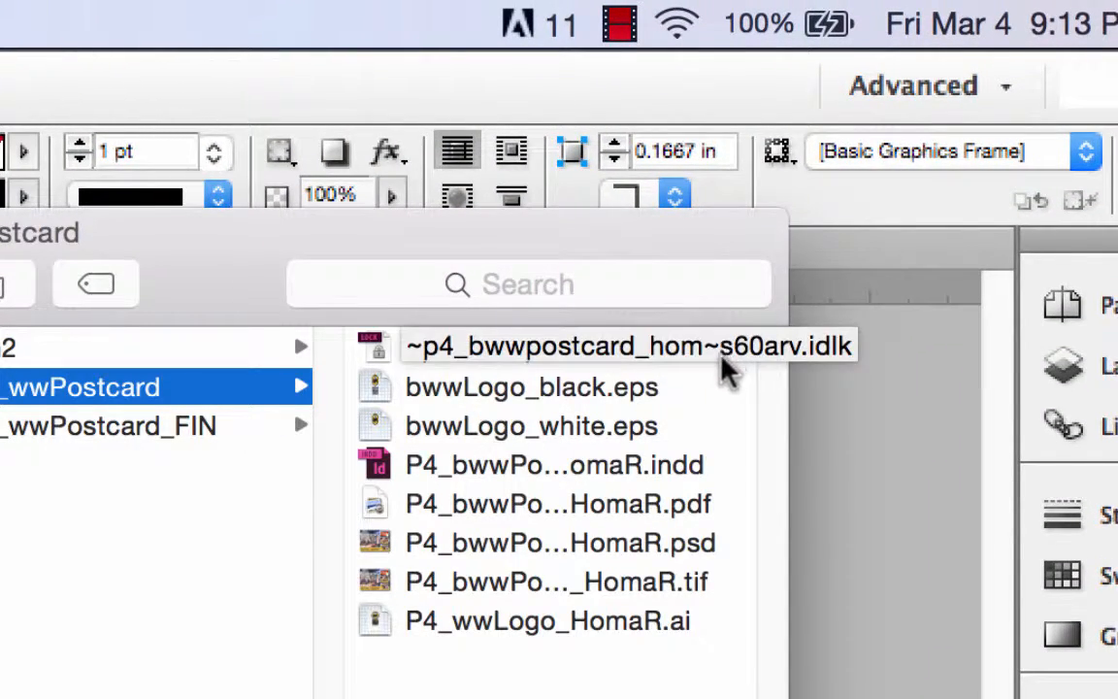
Check the previews of bwwLogo_black.eps, bwwLogo_white.eps, the InDesign file, the exported PDF and the Illustrator logo file
click(597, 393)
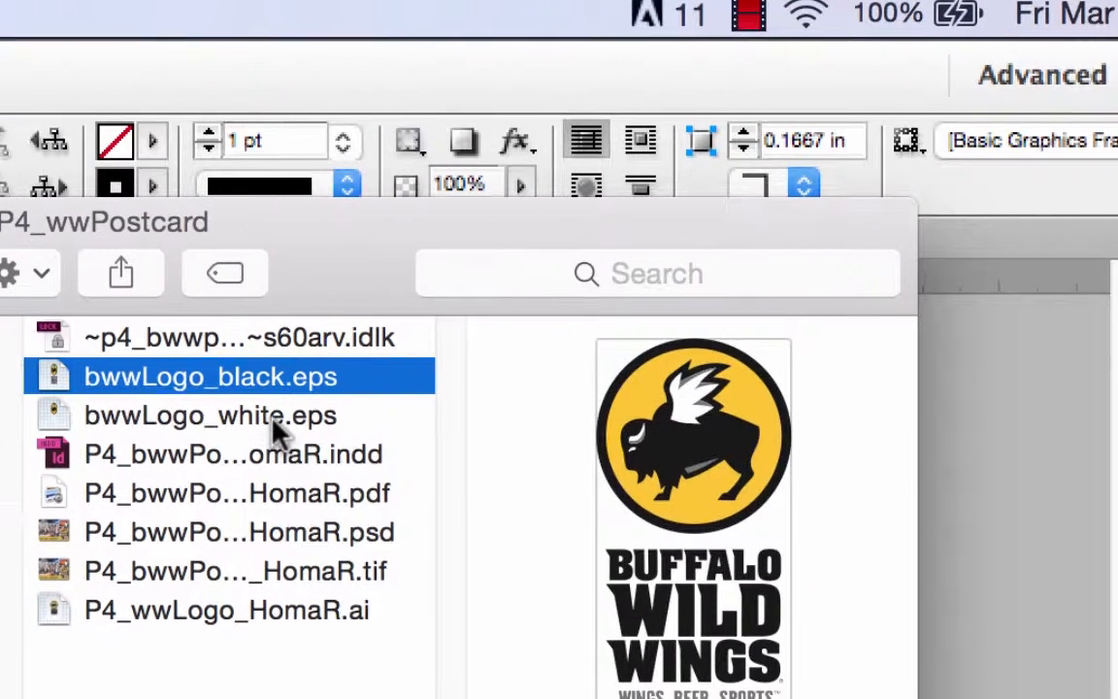
click(145, 429)
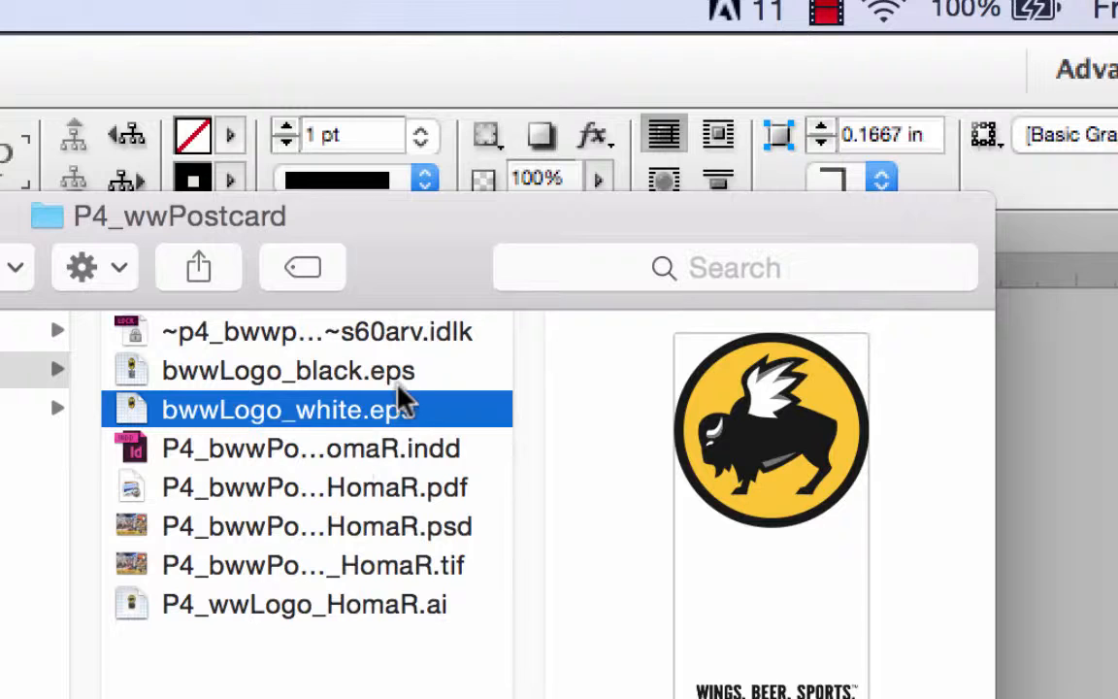
click(403, 450)
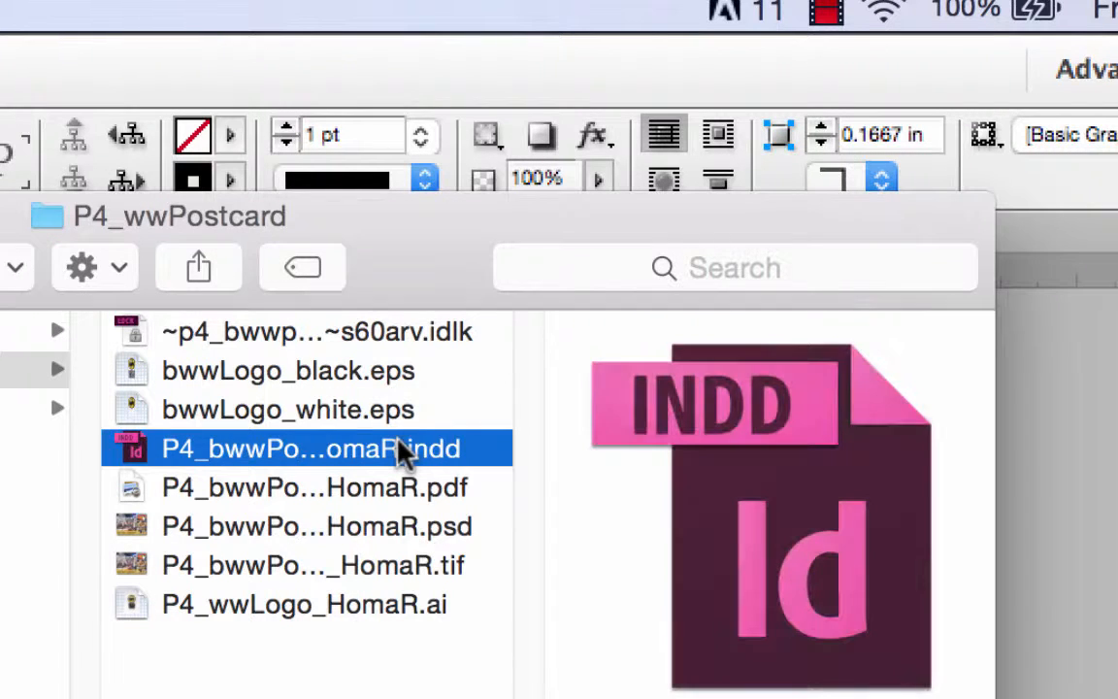
click(386, 493)
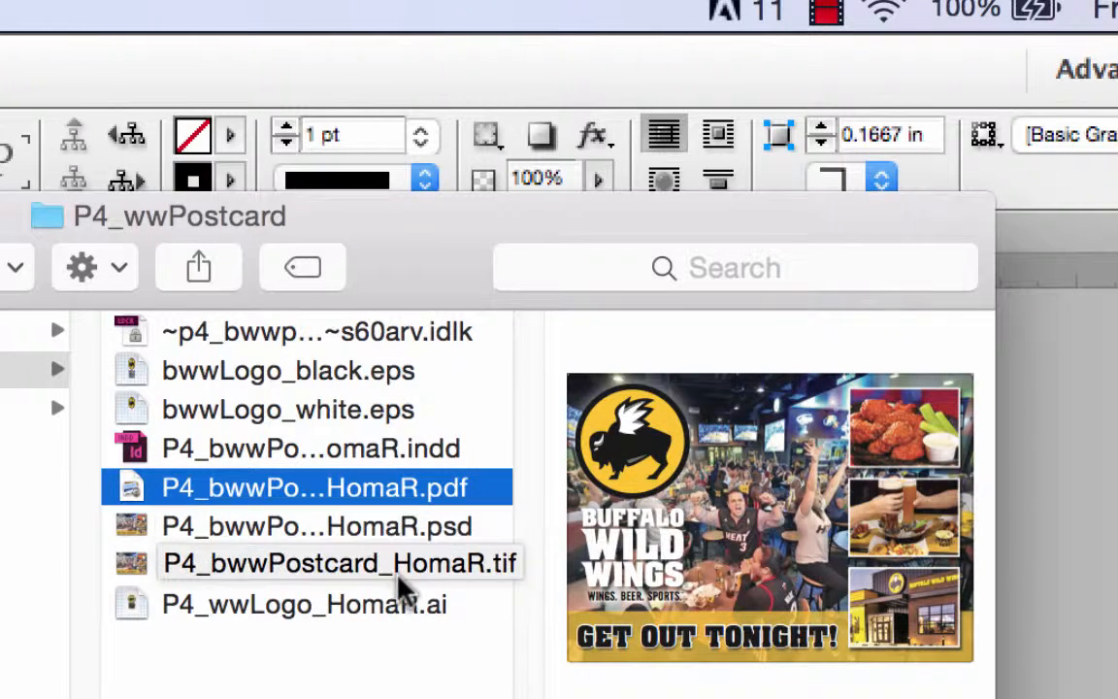
click(393, 611)
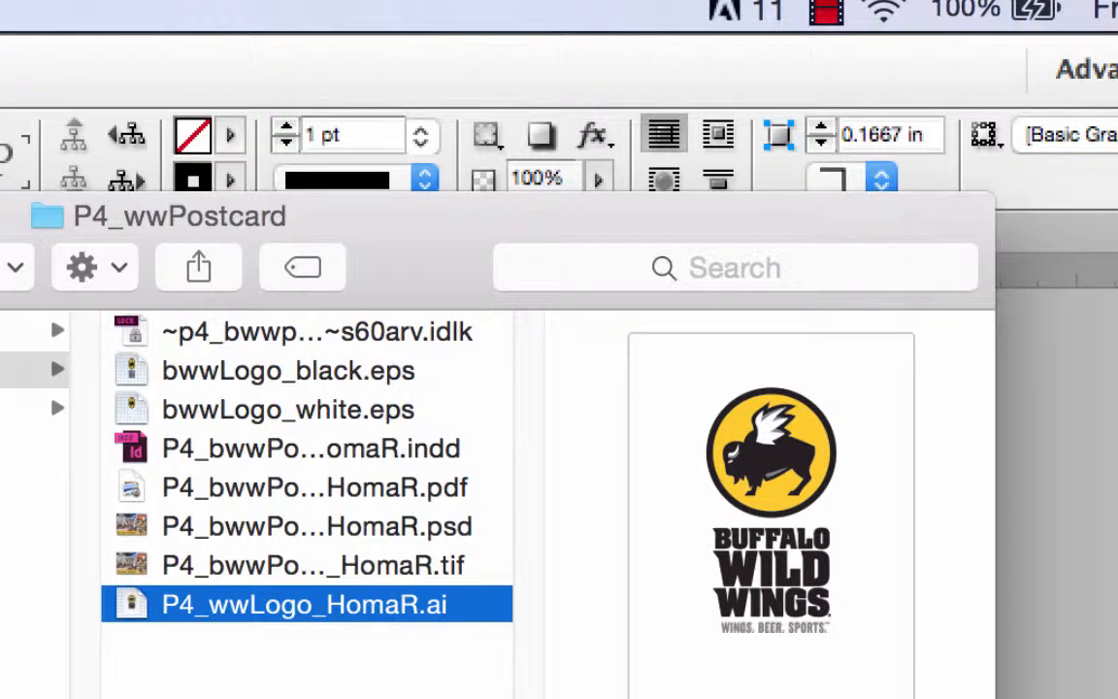
Open the exported bwwPostcard PDF in Preview and move its window aside to uncover the other postcard PDF behind it
click(33, 361)
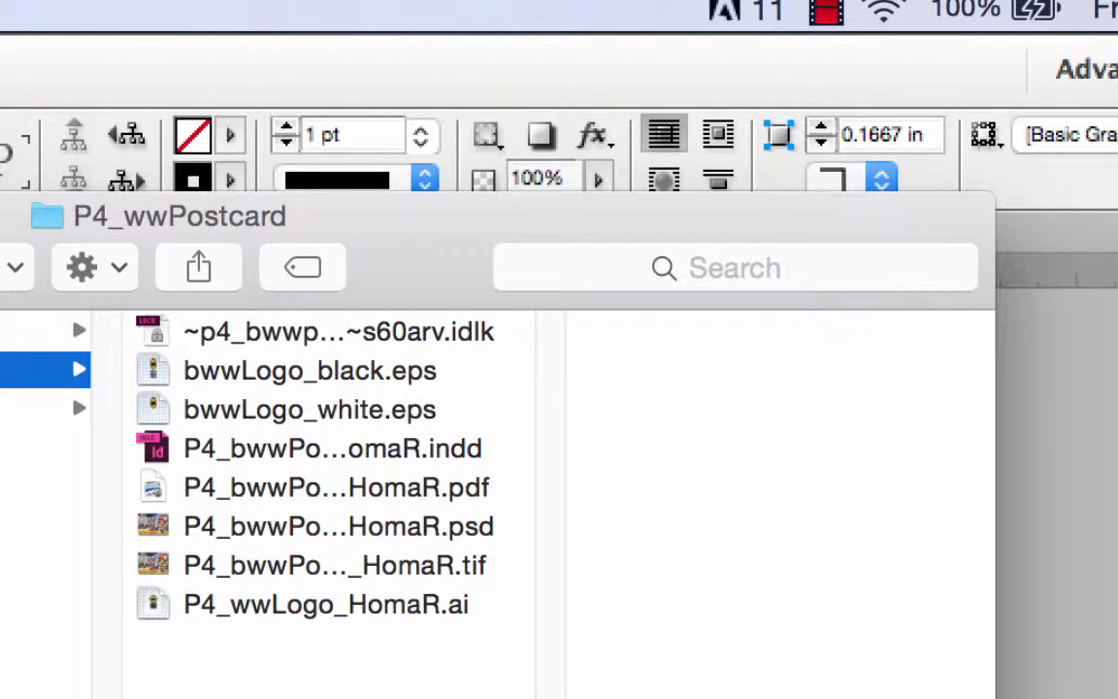
double_click(467, 496)
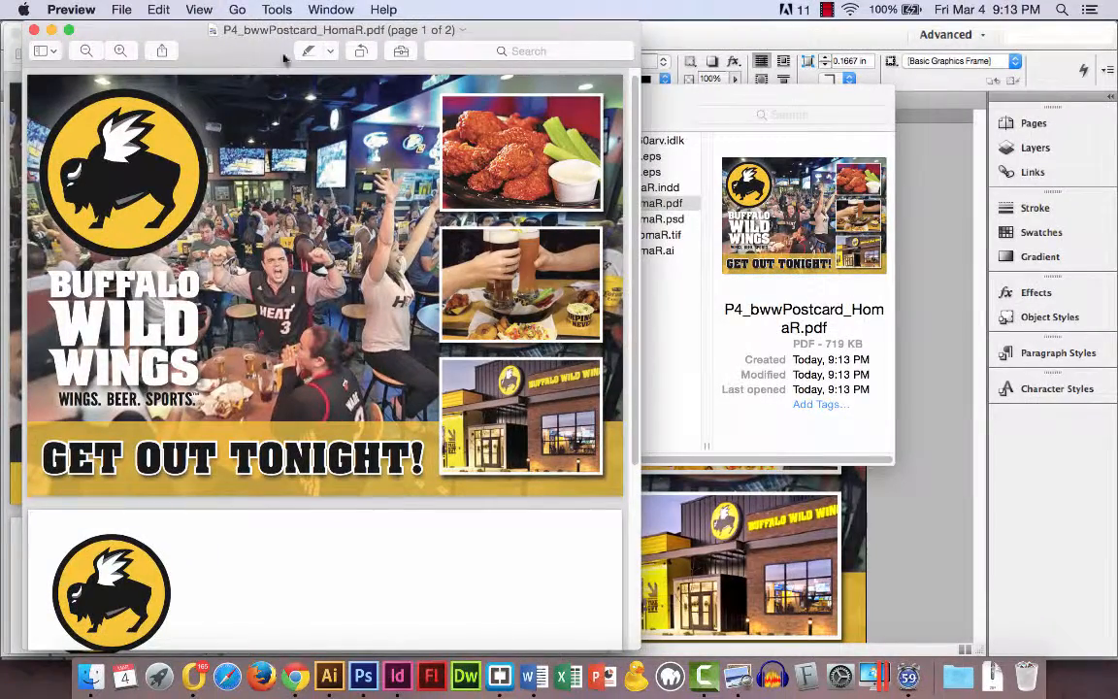
drag(285, 60, 544, 71)
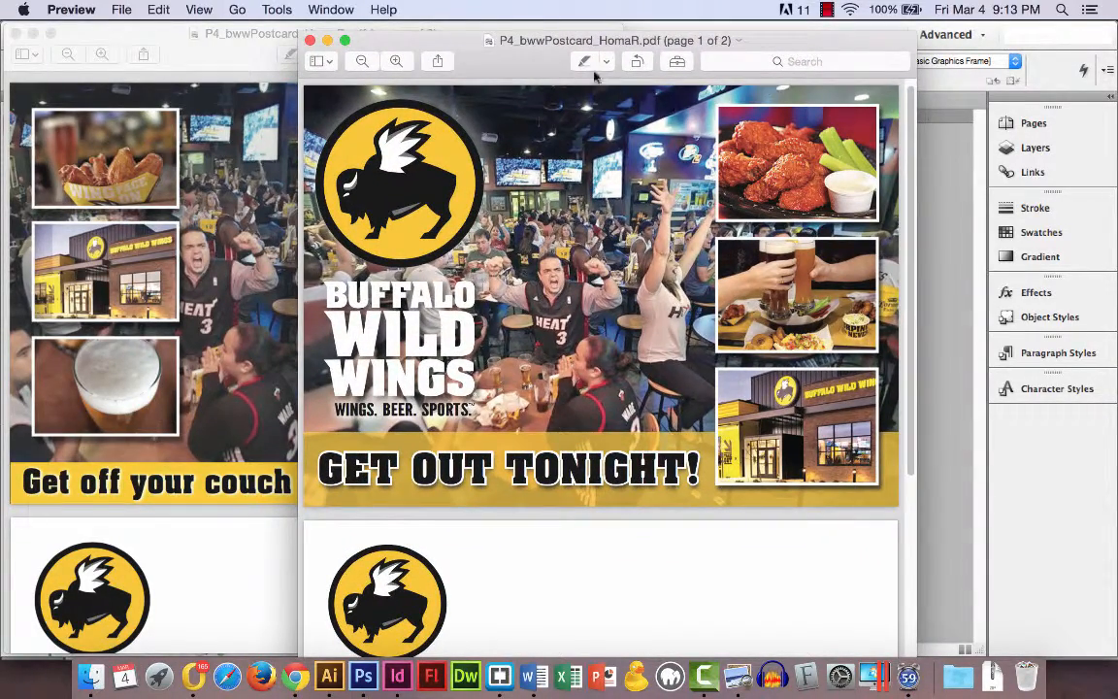
Review both pages of the exported "Get Out Tonight!" postcard PDF beside the other version, and reposition its window over that version
drag(595, 77, 558, 64)
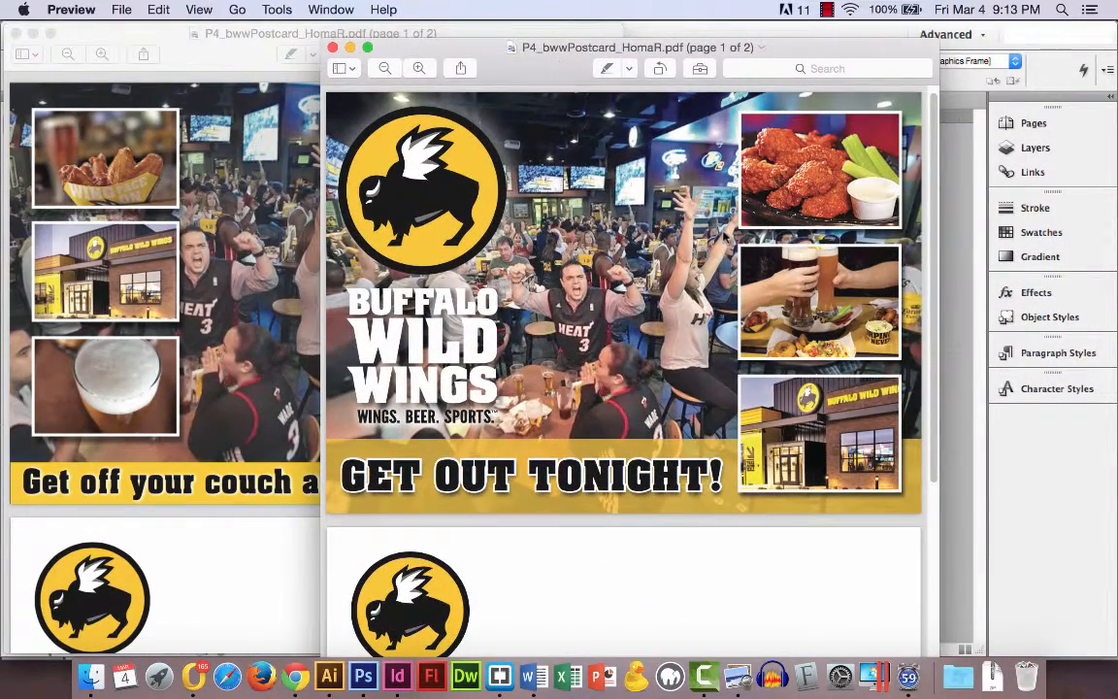
scroll(725, 234, down, 1)
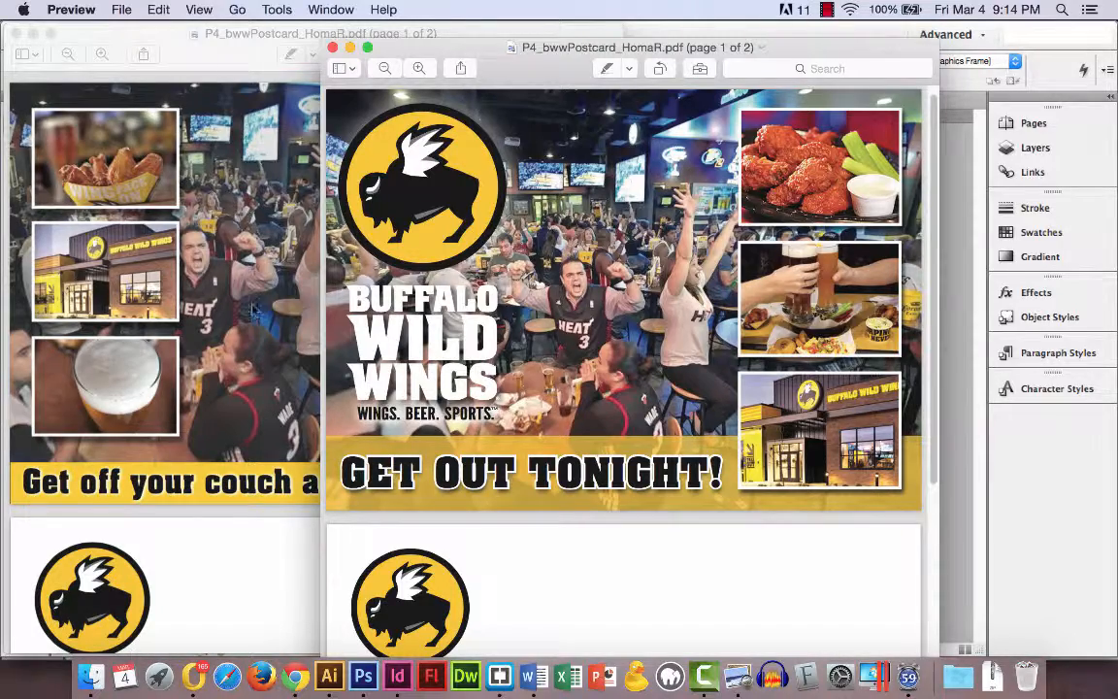
mouse_move(499, 69)
mouse_down()
mouse_move(924, 380)
mouse_move(408, 32)
mouse_move(509, 83)
mouse_up()
scroll(508, 588, down, 6)
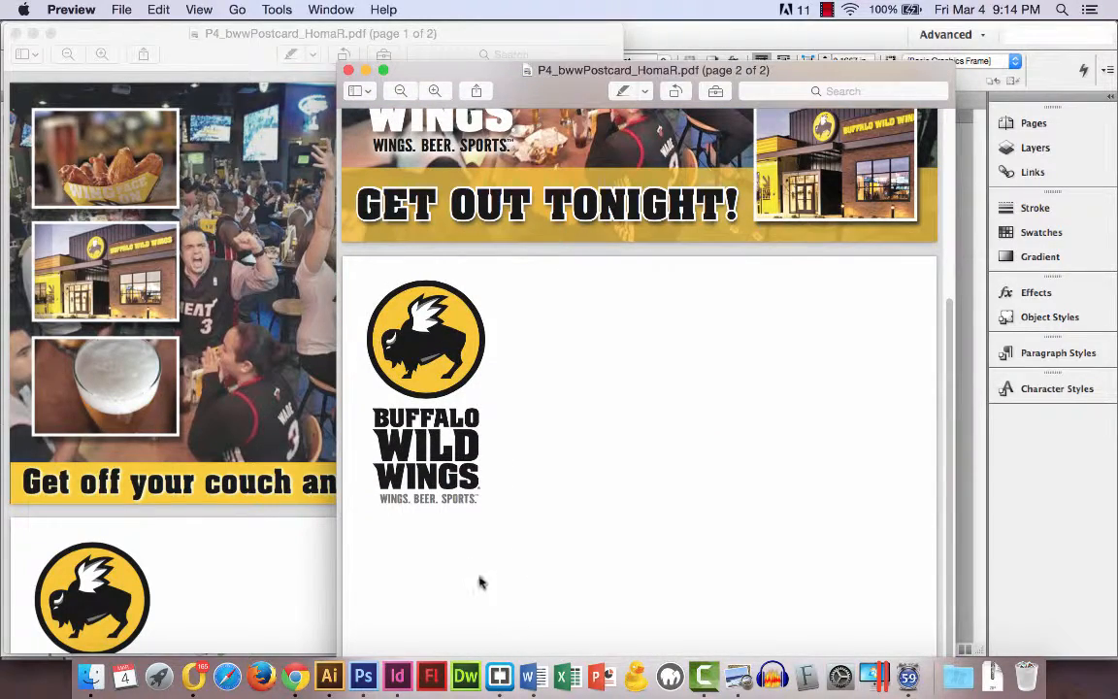
scroll(563, 542, up, 5)
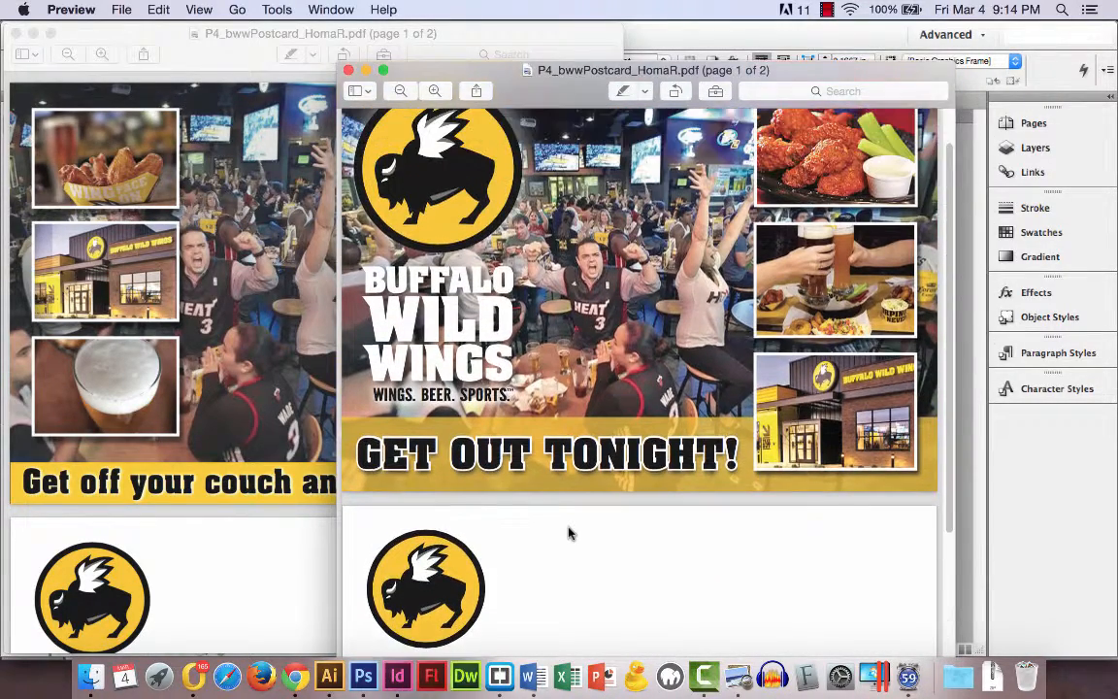
scroll(569, 533, up, 1)
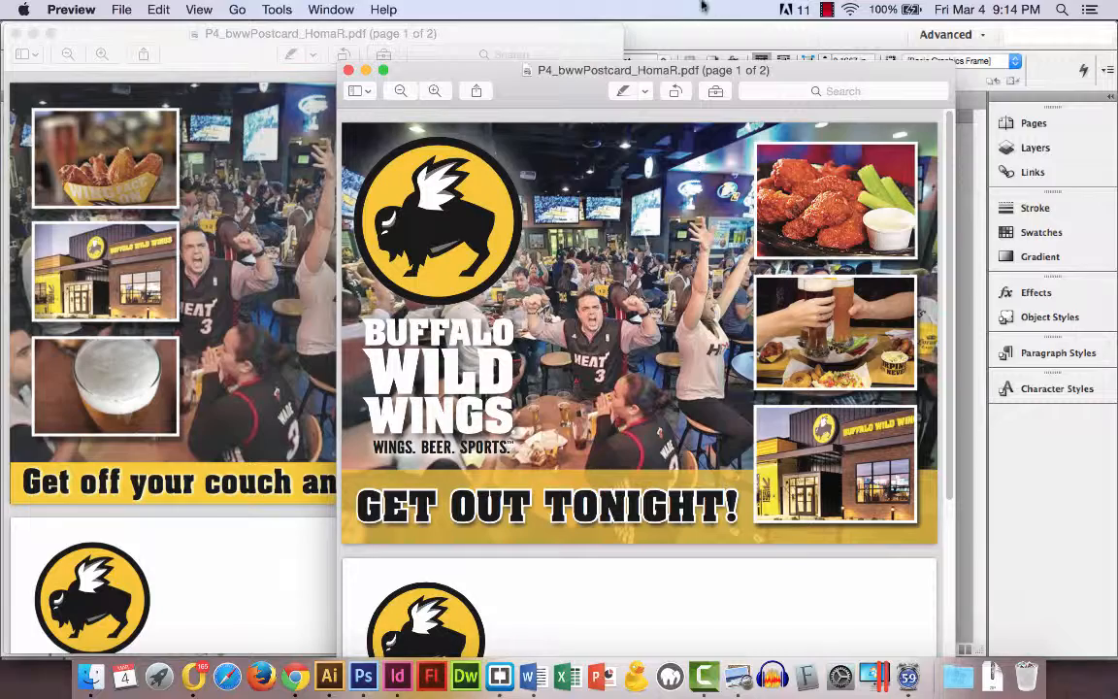
drag(569, 90, 471, 39)
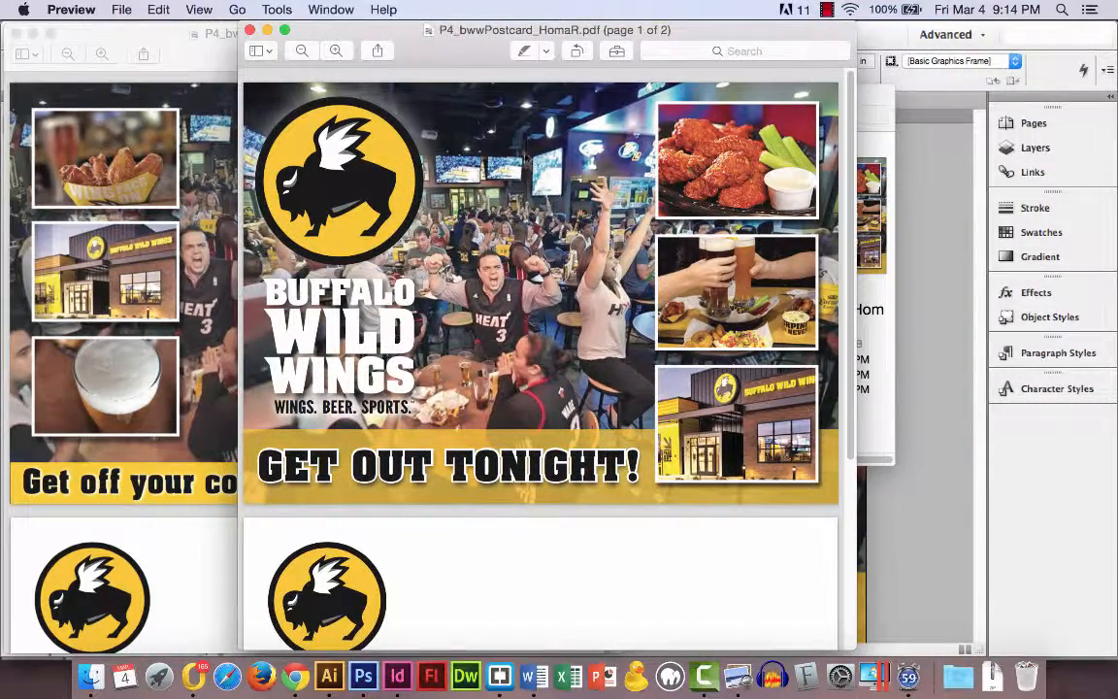